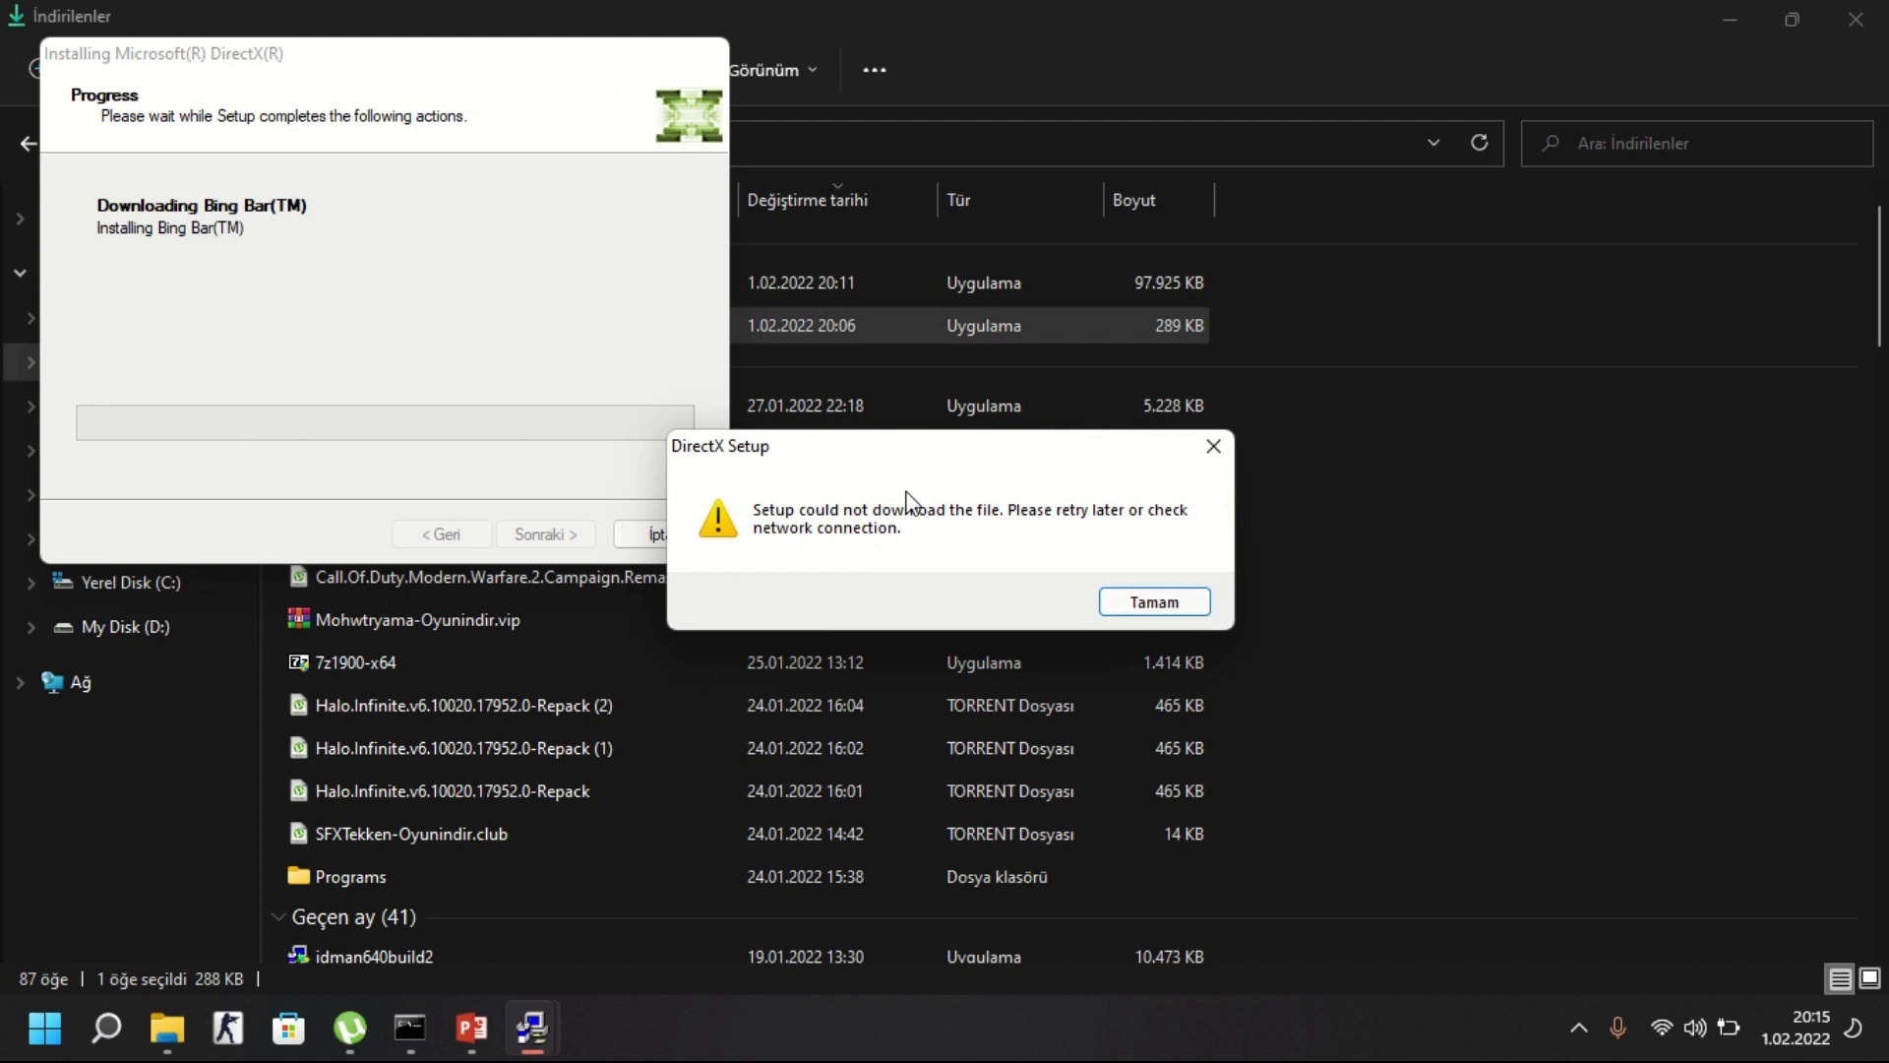
Try to install DirectX through the web setup, accepting the agreement and including the Bing Bar
key(Return)
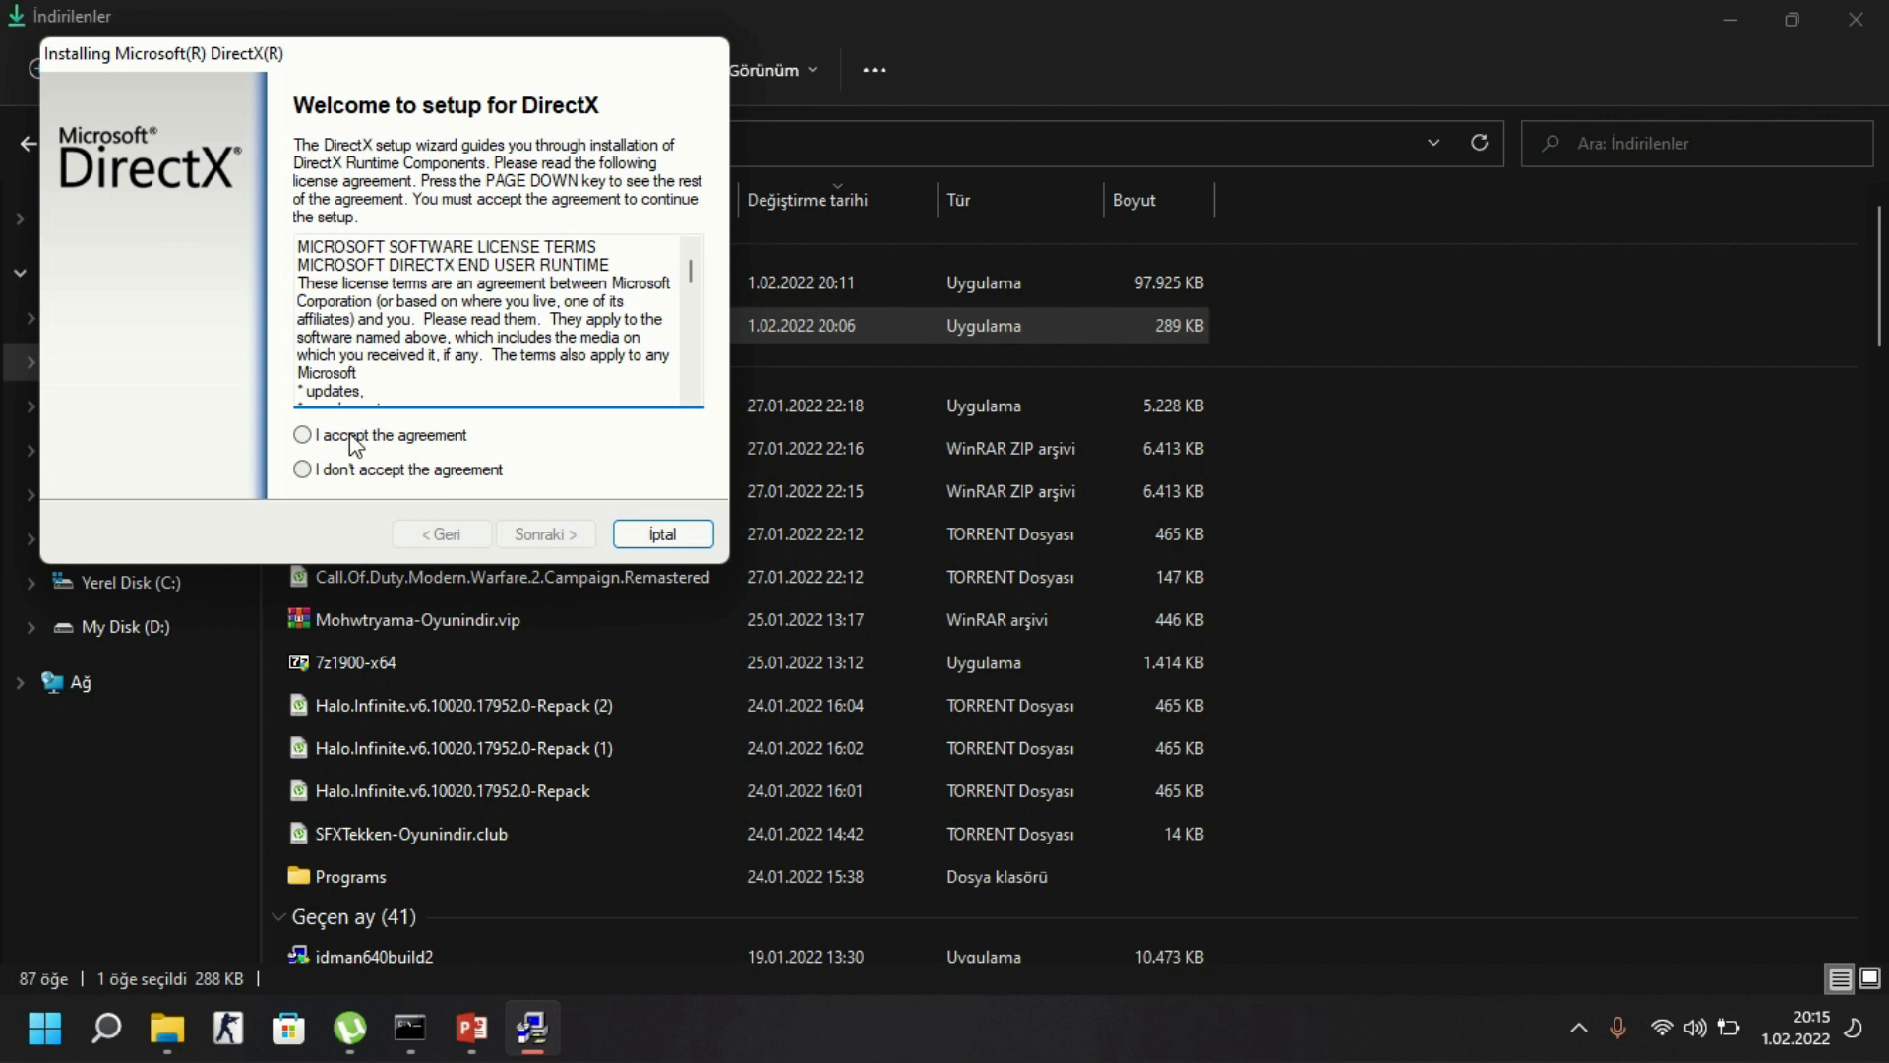
click(354, 443)
click(562, 535)
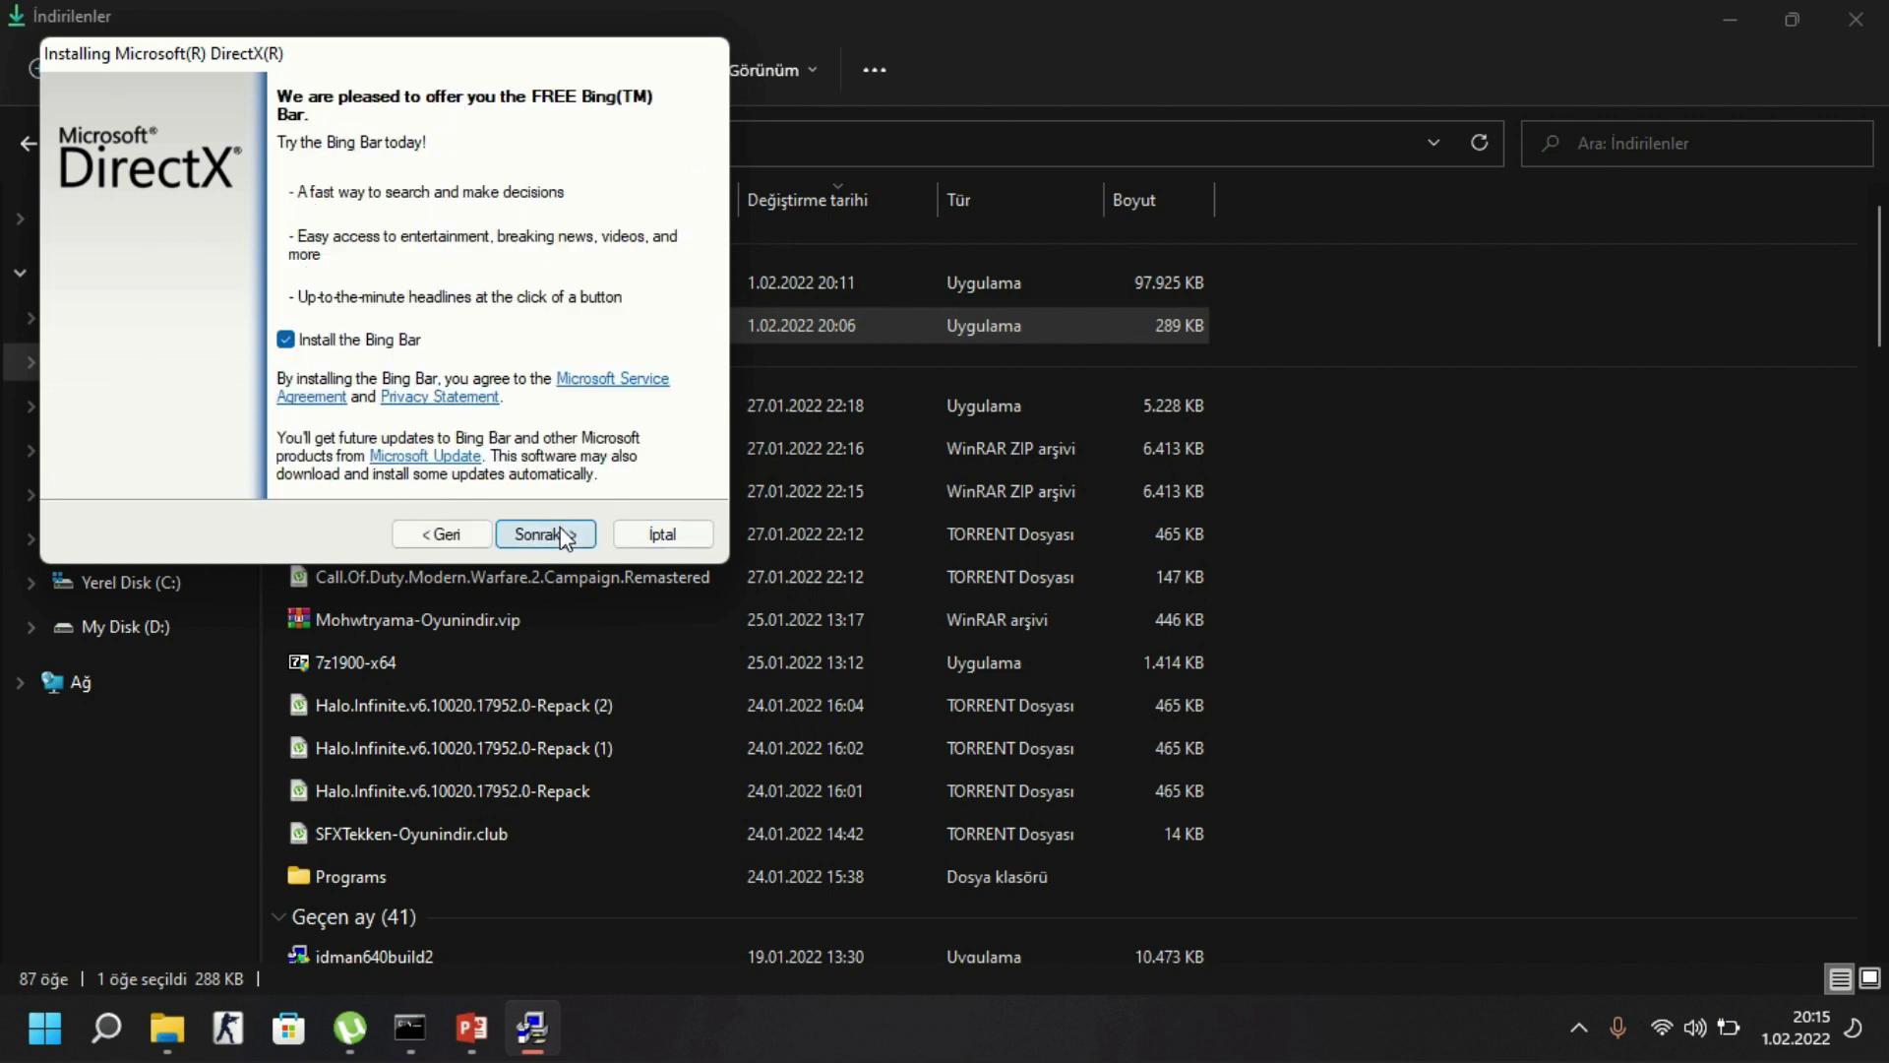
click(562, 534)
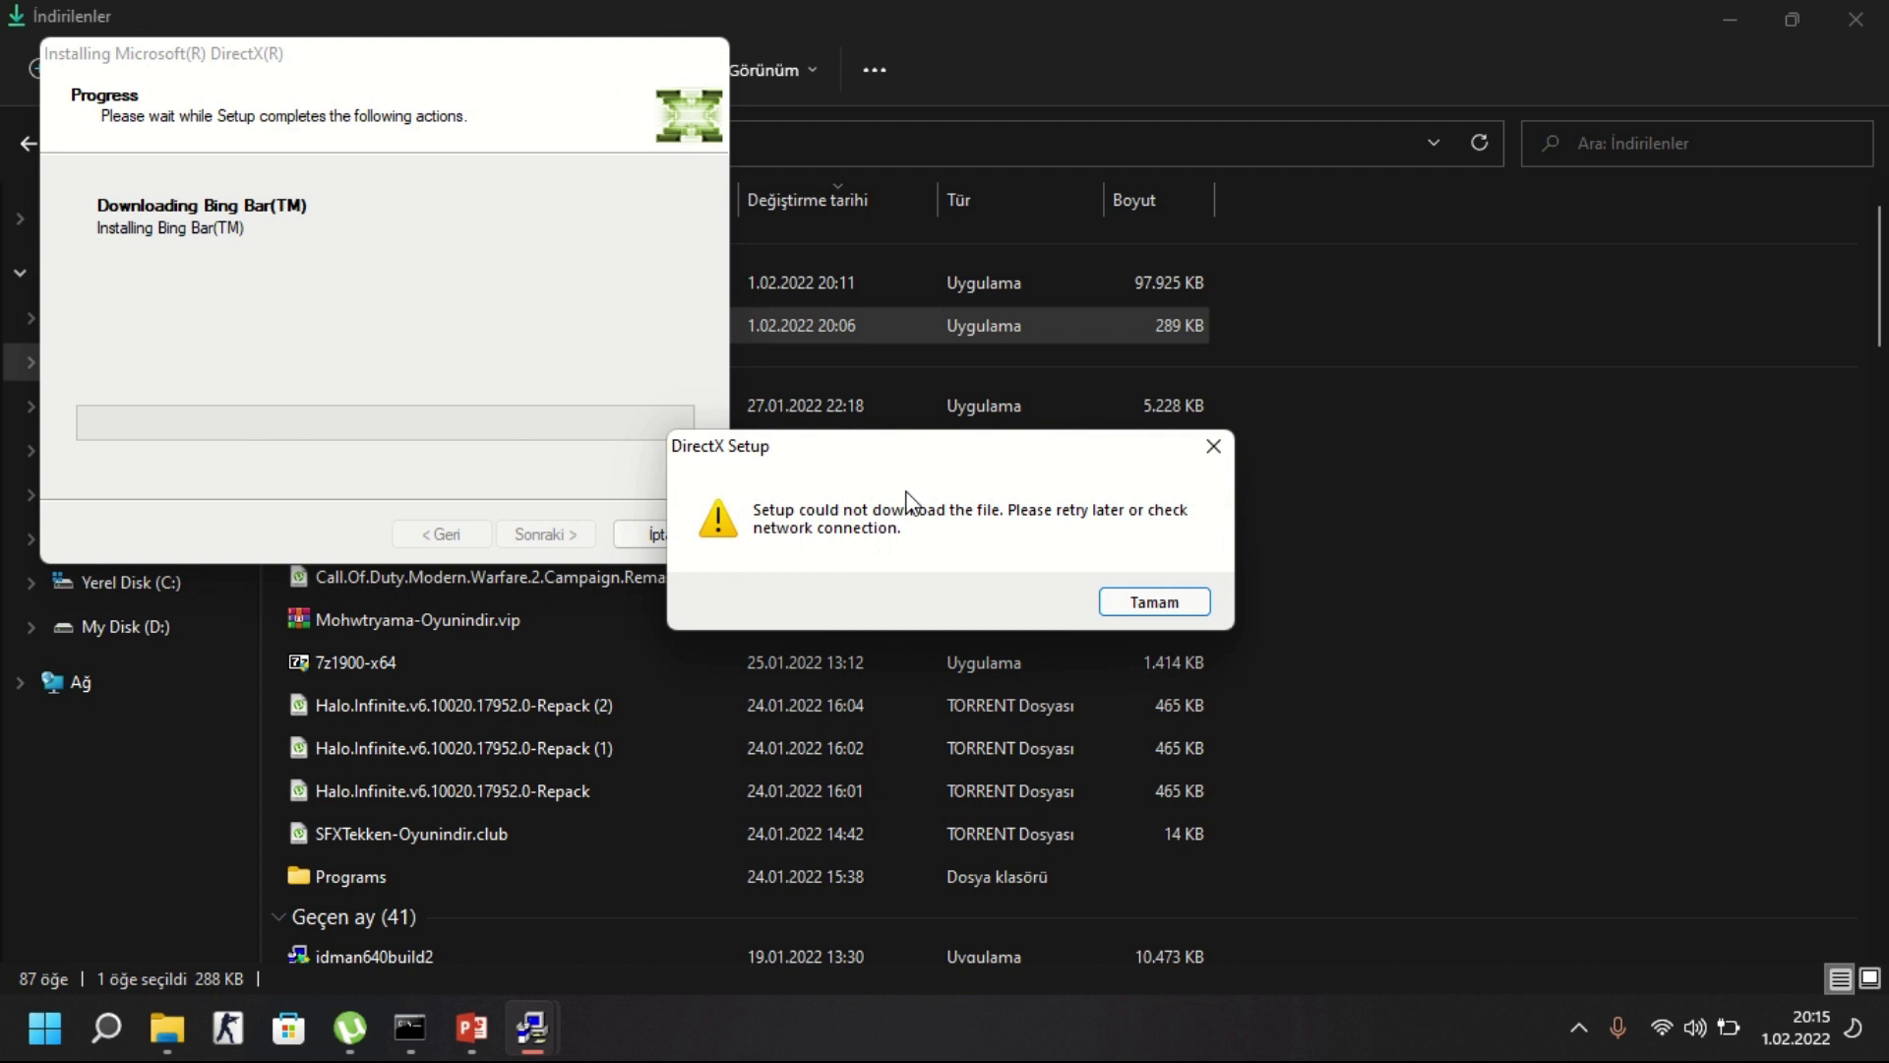
click(1190, 602)
click(557, 534)
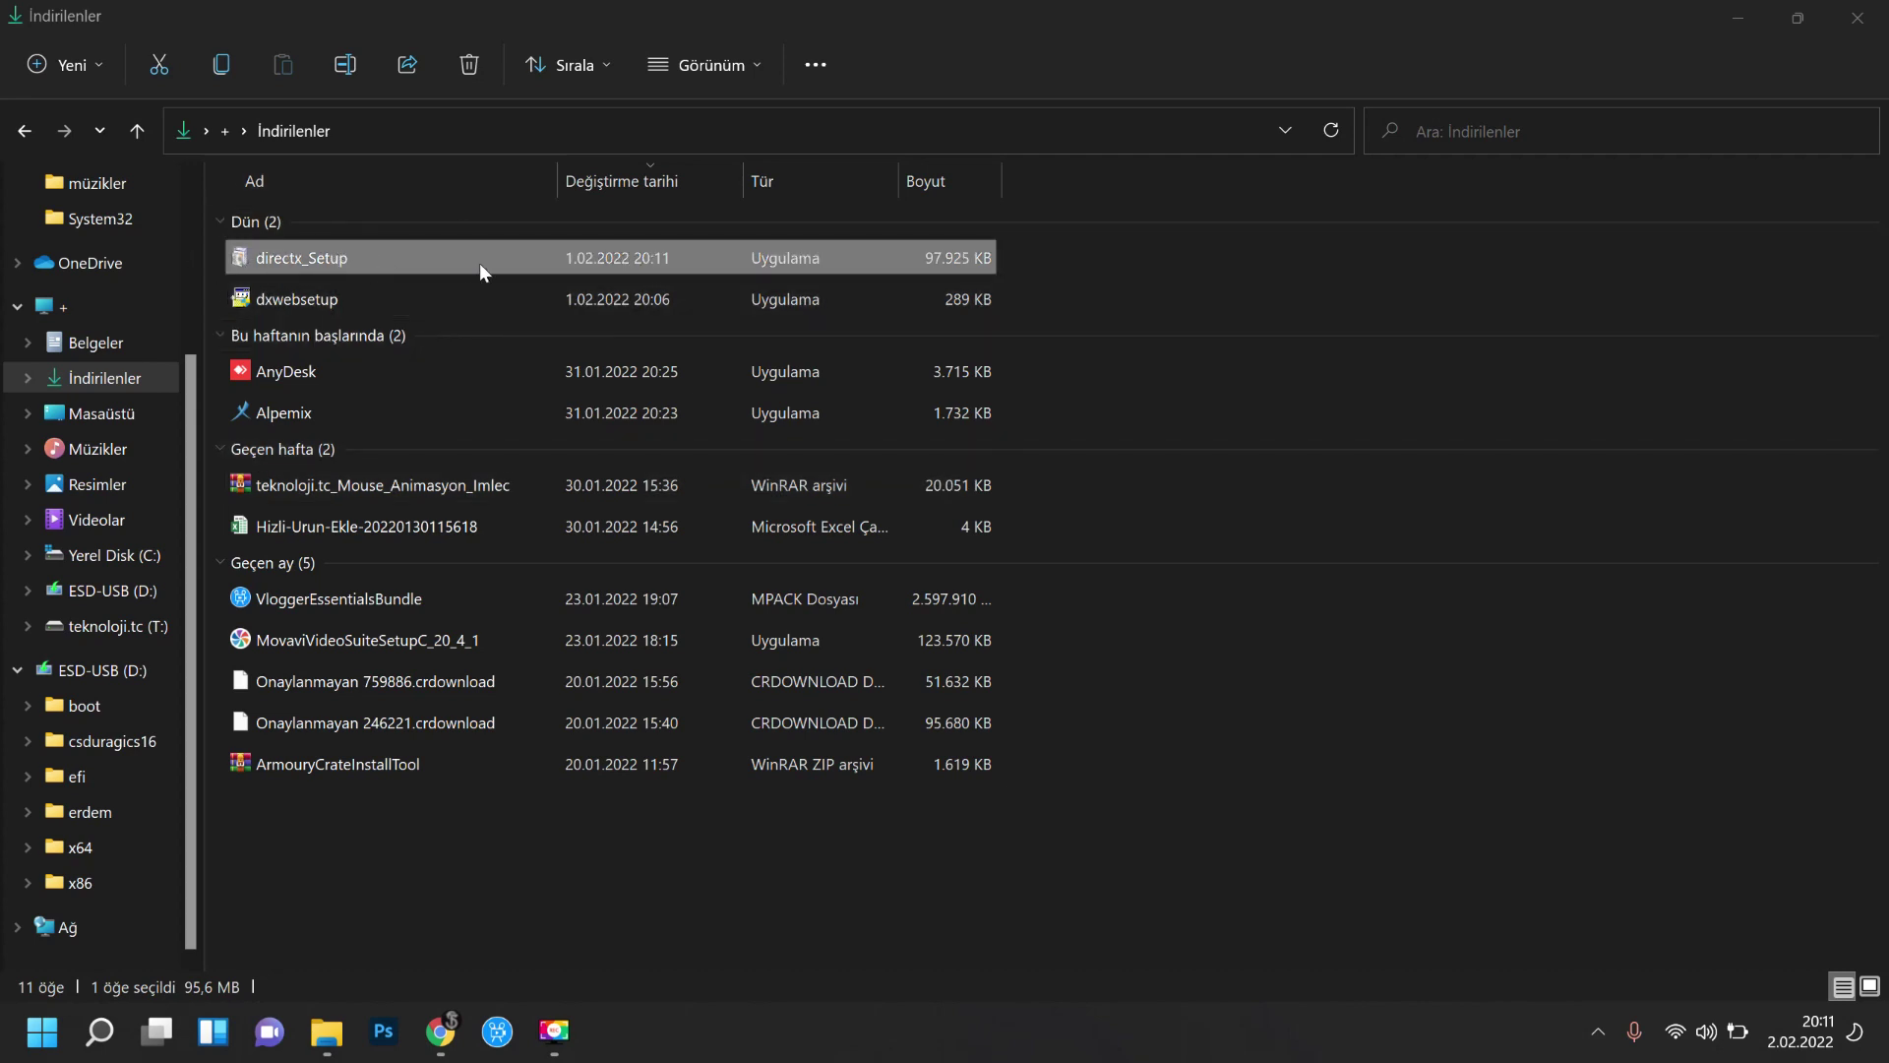
Run directx_Setup from the downloads folder as administrator and accept the DirectX June 2010 SDK license agreement
click(340, 256)
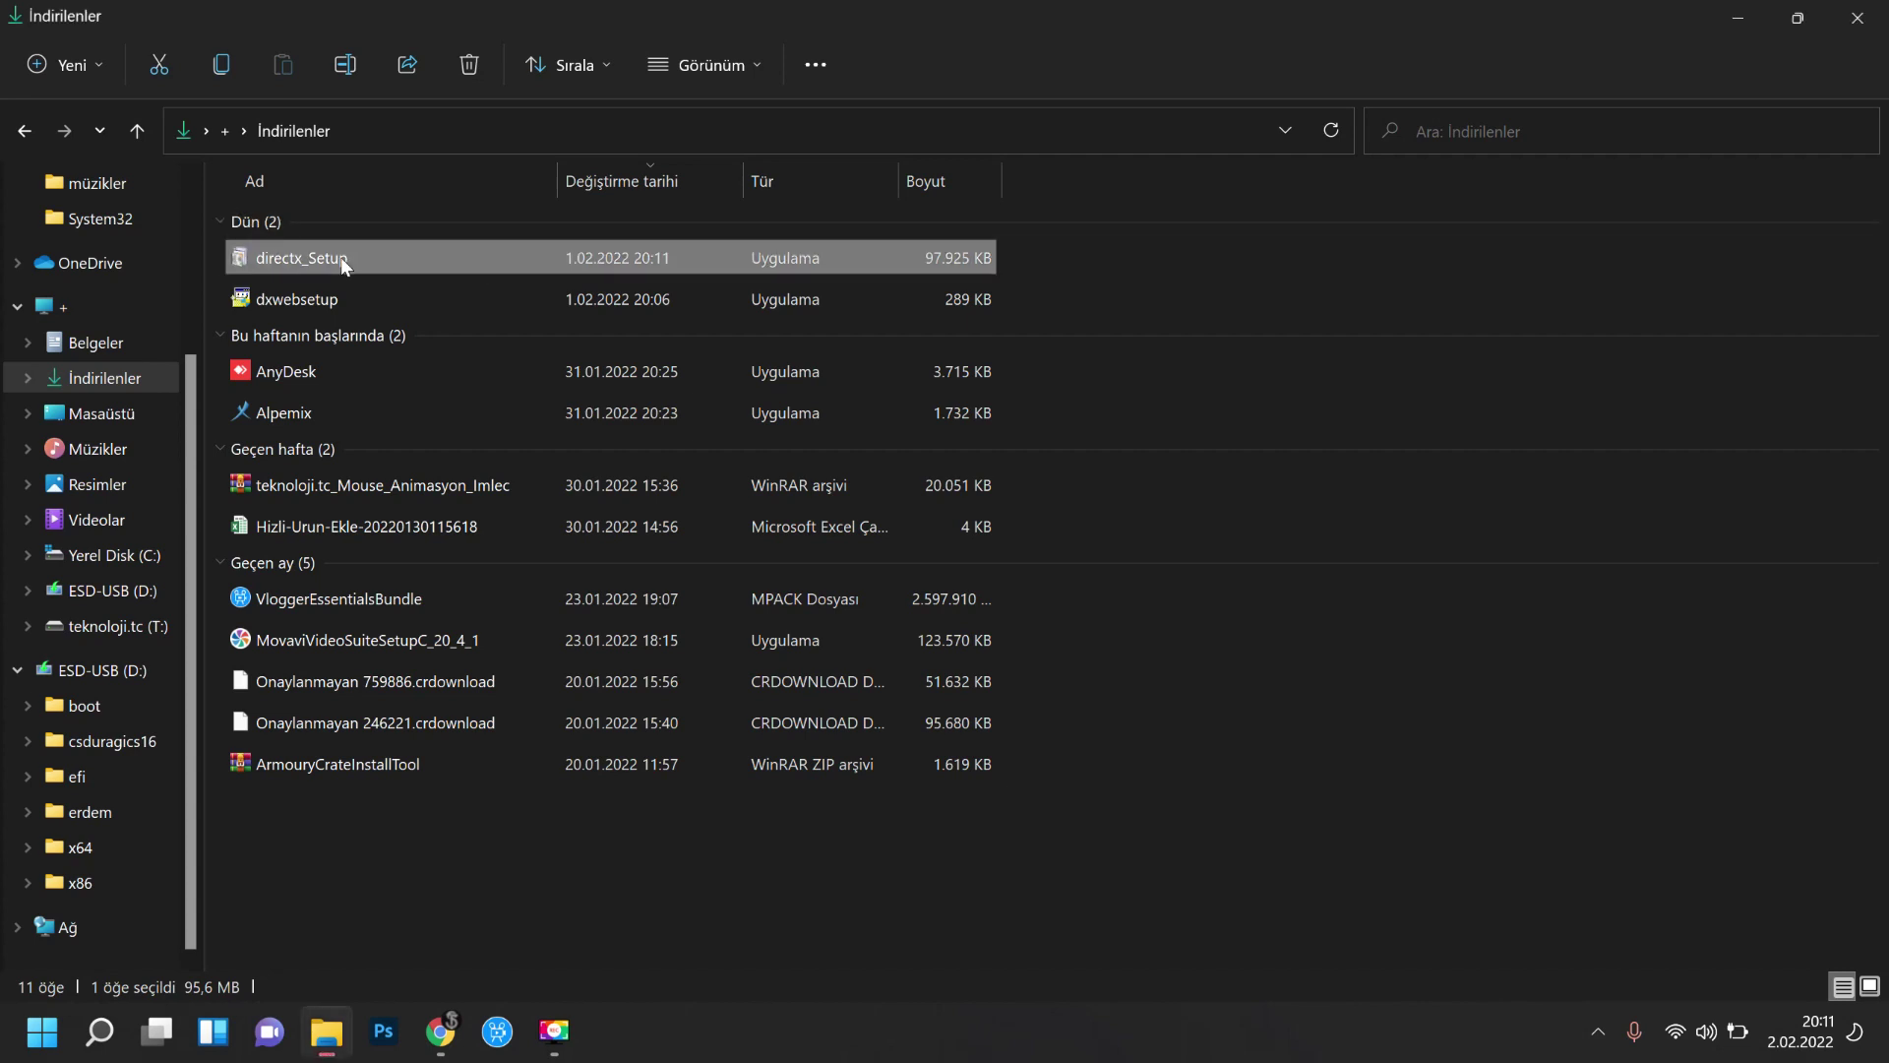
right_click(340, 257)
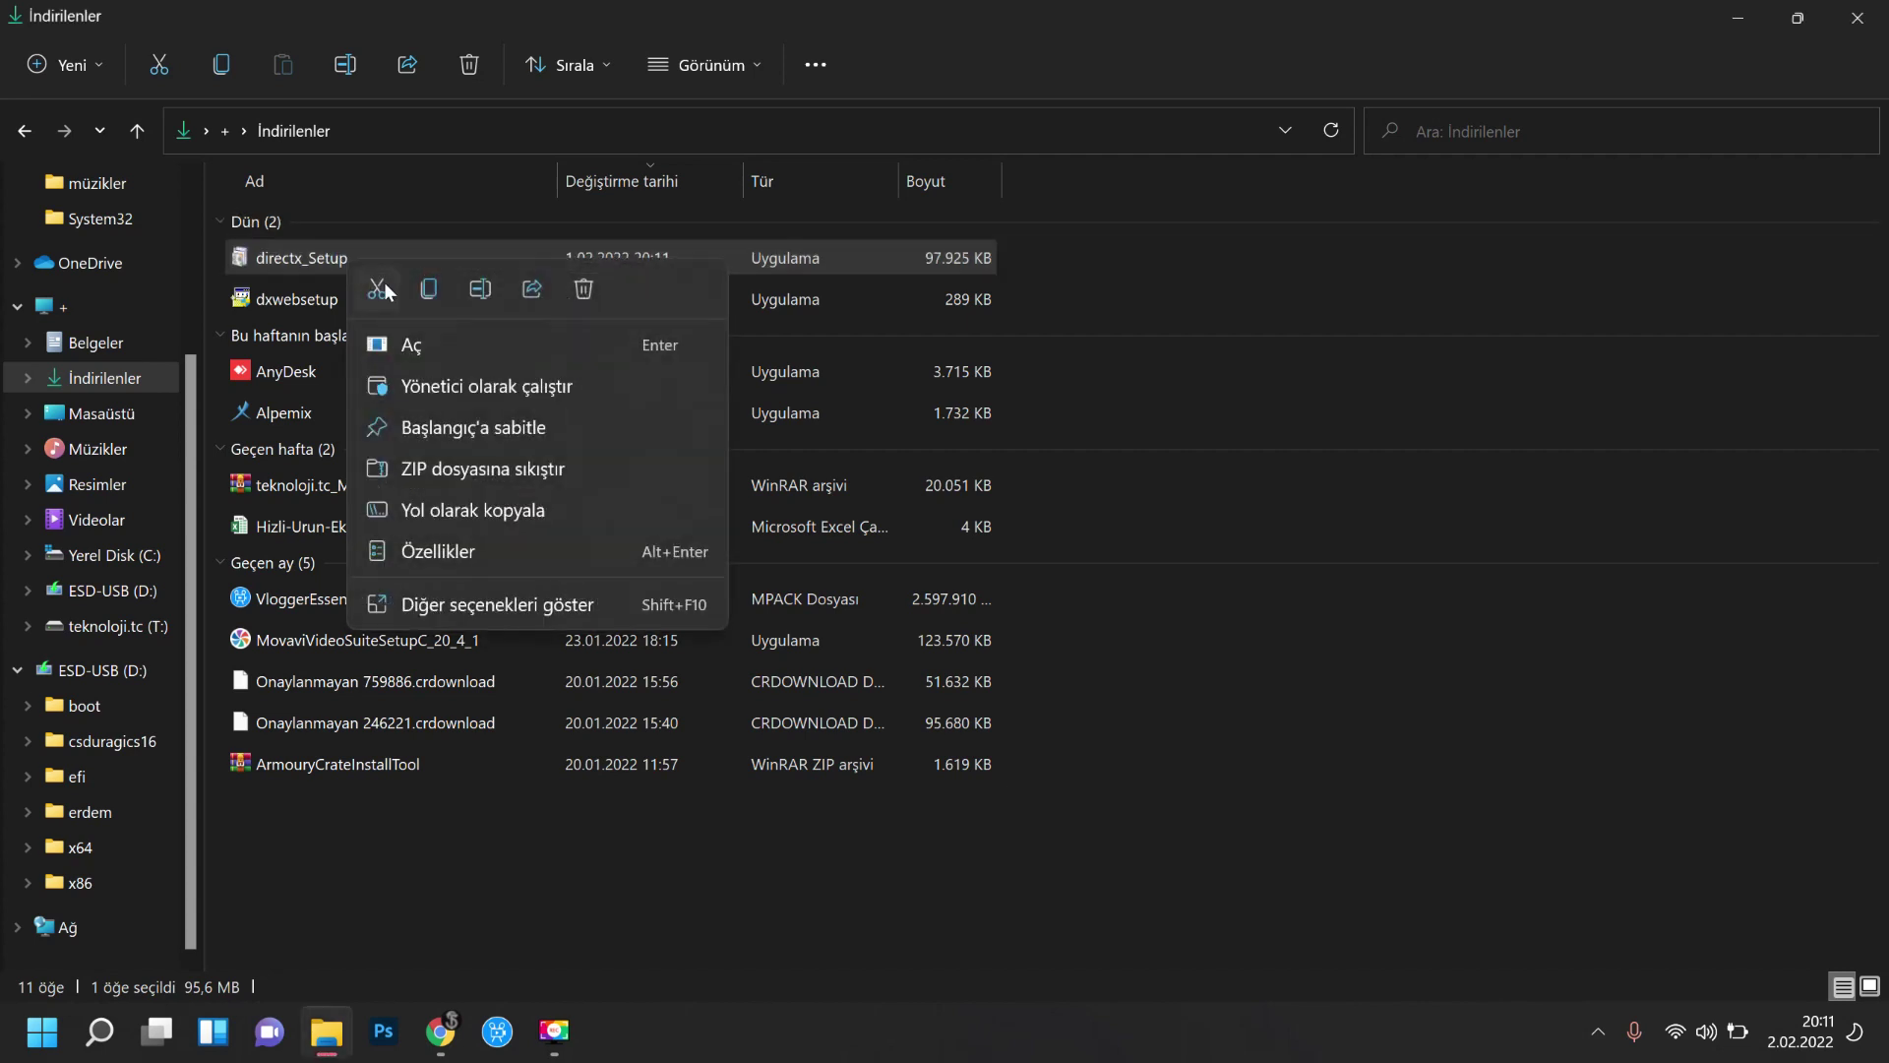
click(429, 375)
click(815, 722)
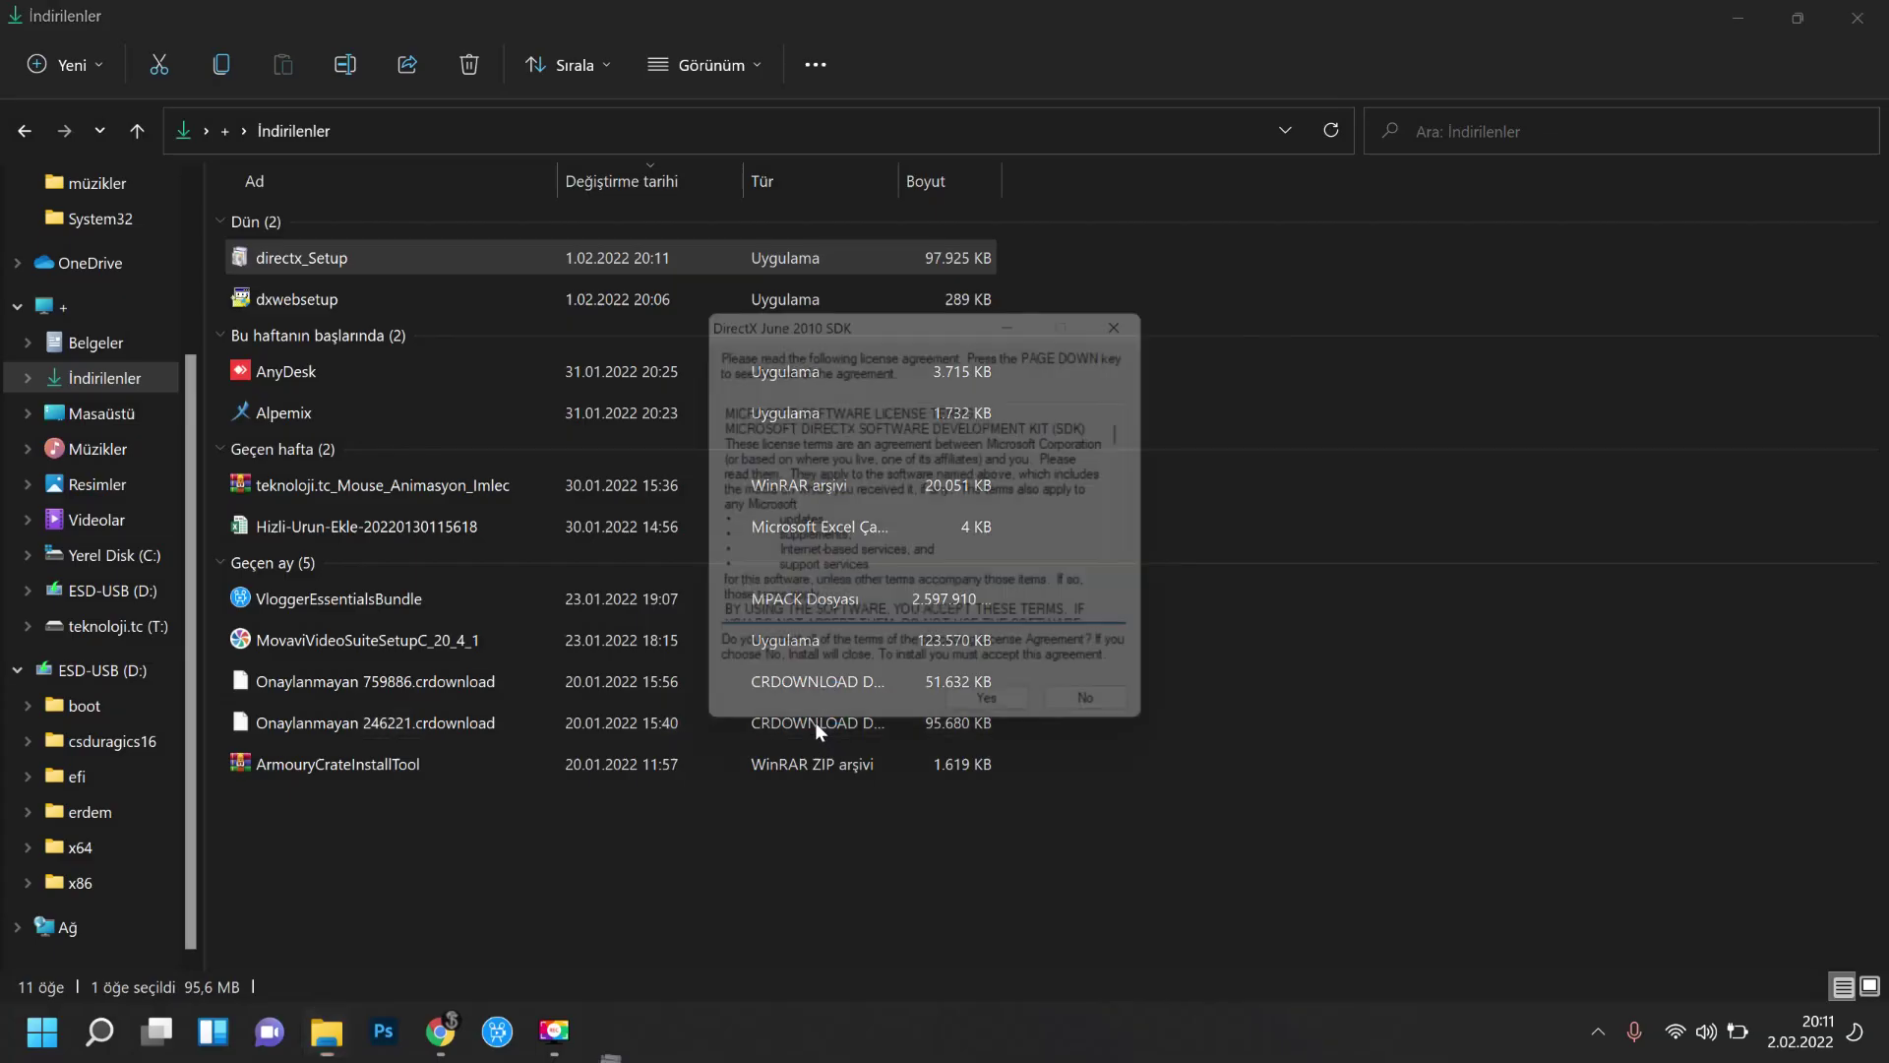
click(1037, 729)
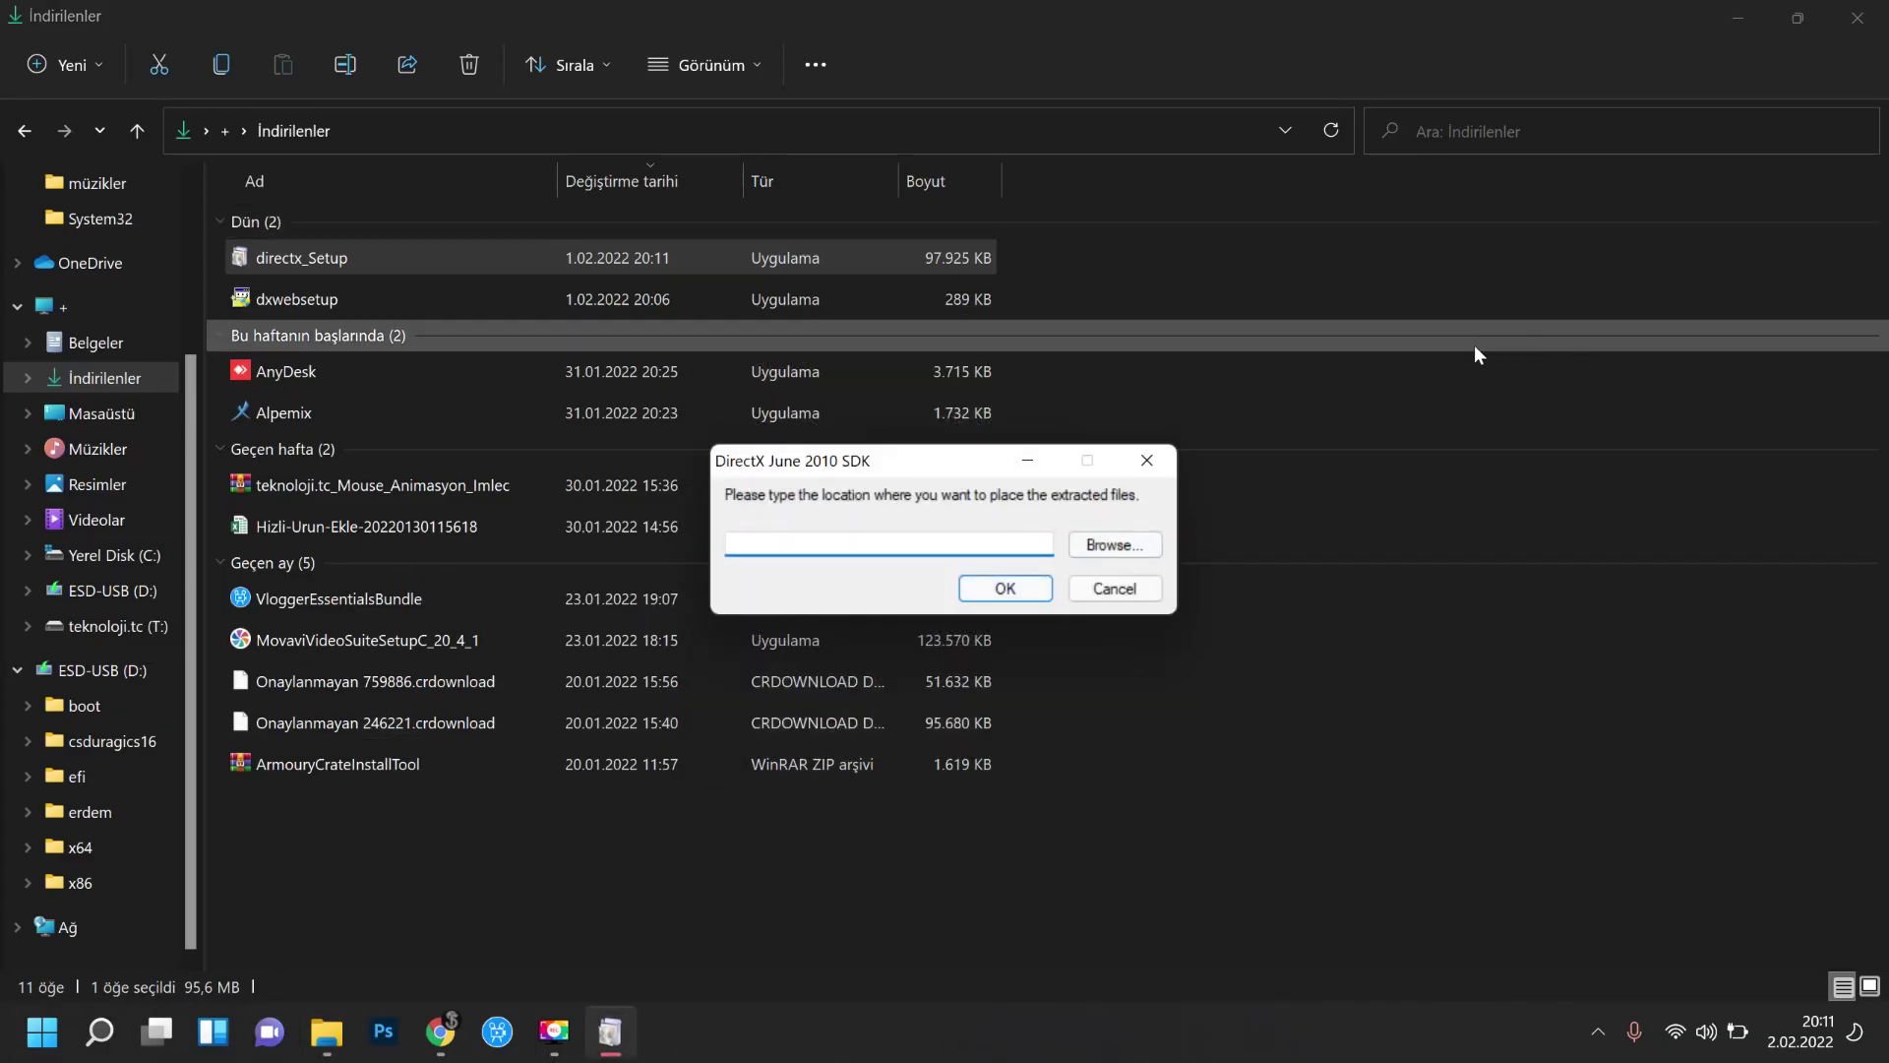
Create a new folder named DirectX on the desktop
key(super+d)
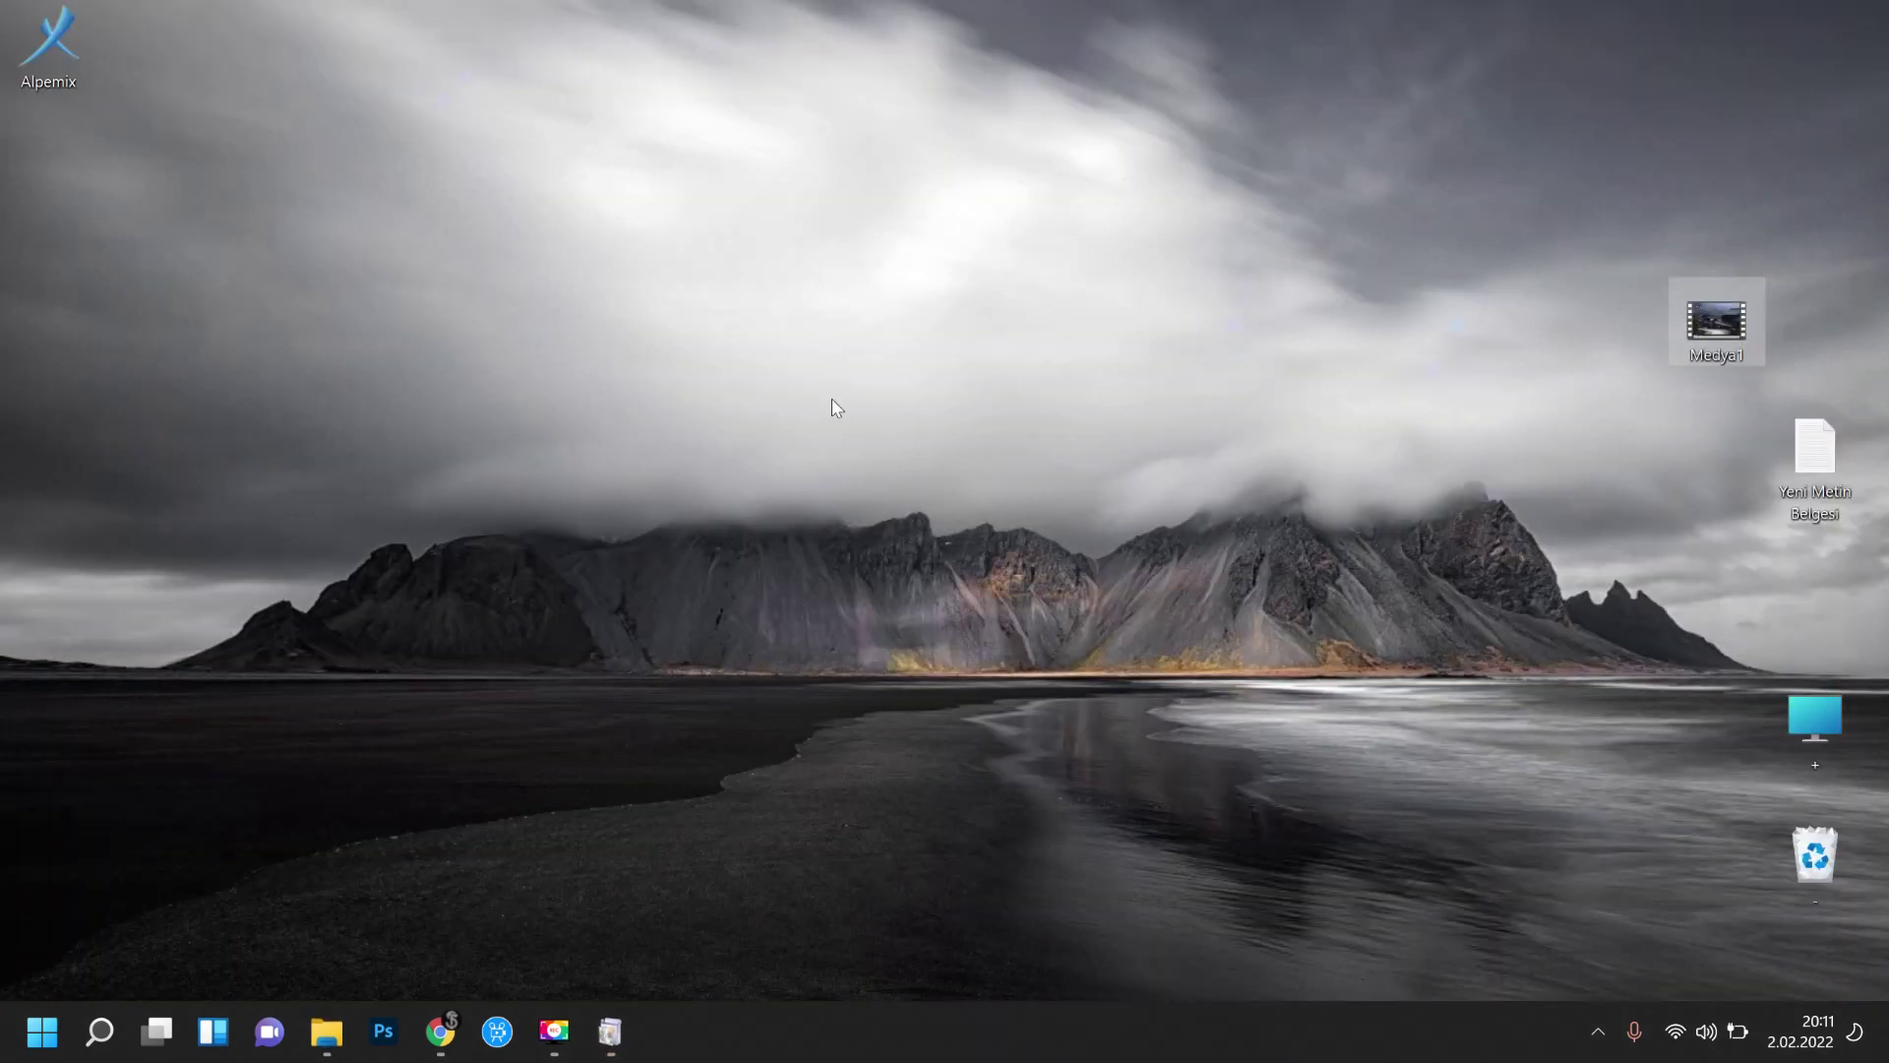
right_click(832, 399)
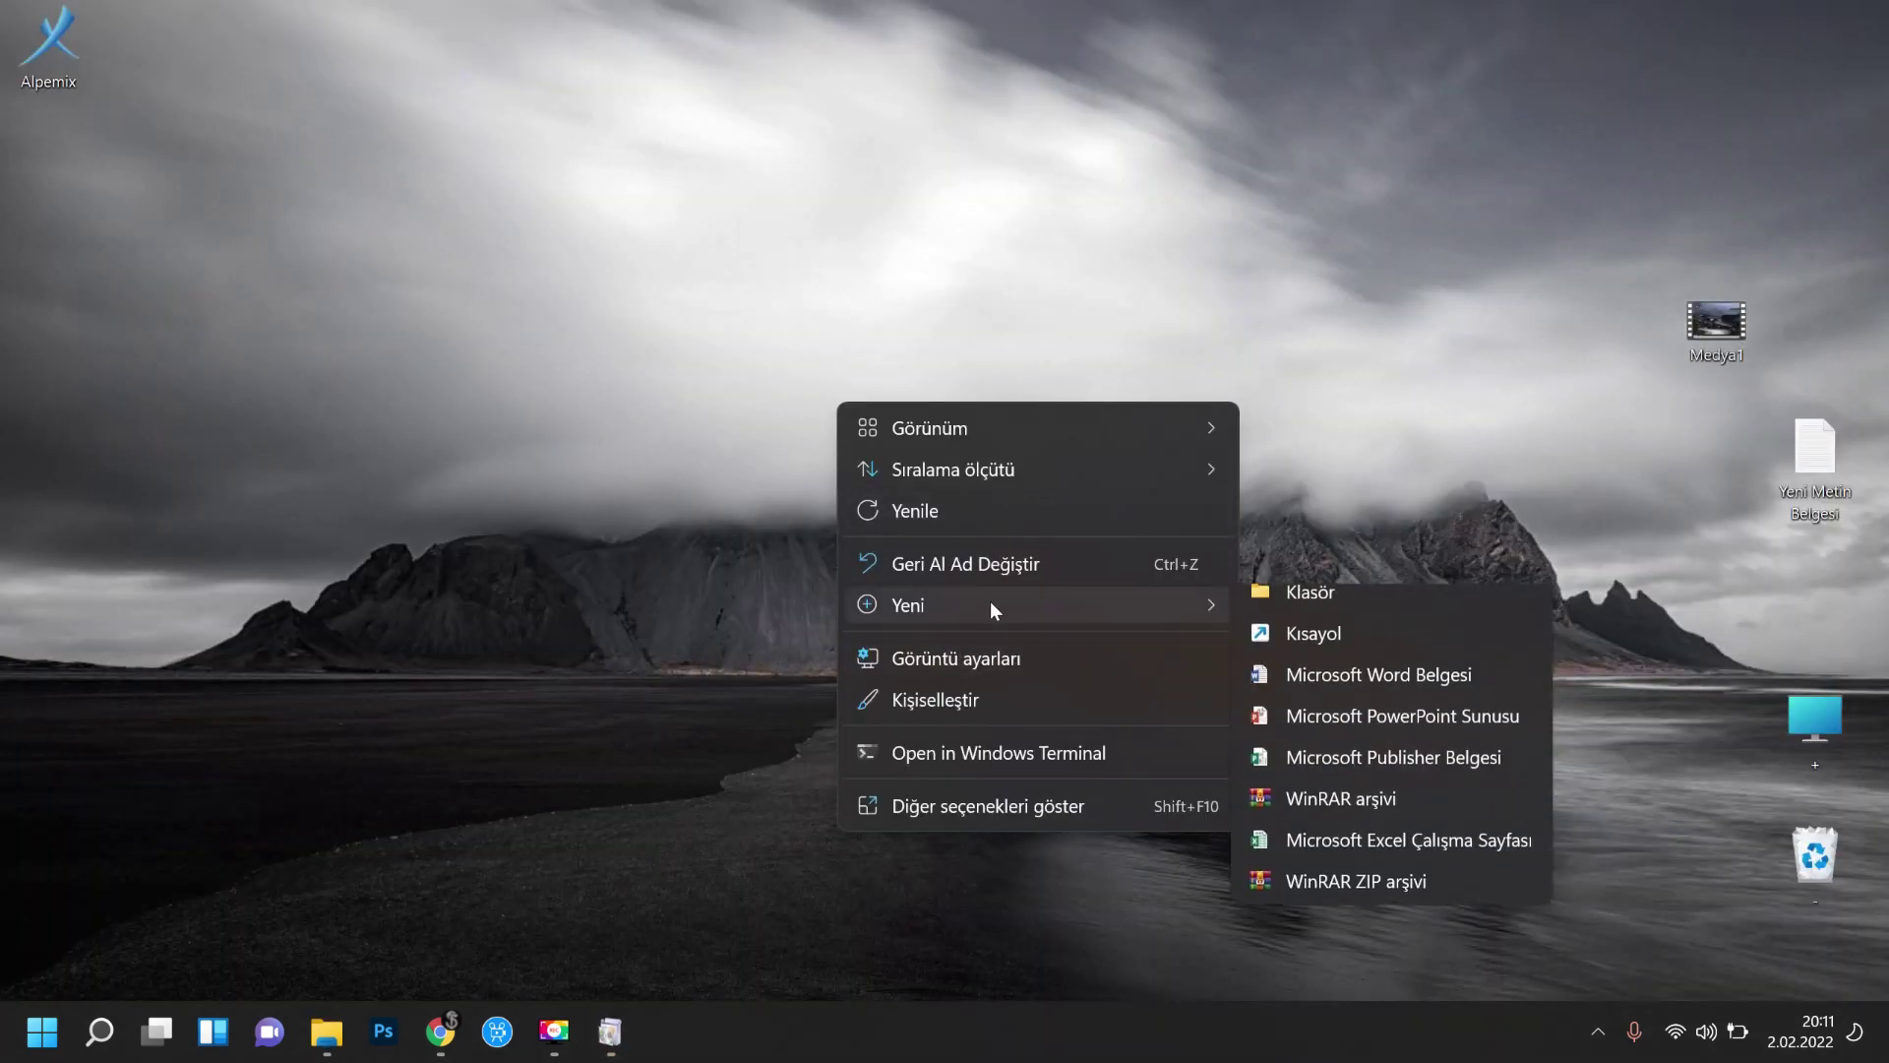
mouse_move(989, 604)
click(1319, 610)
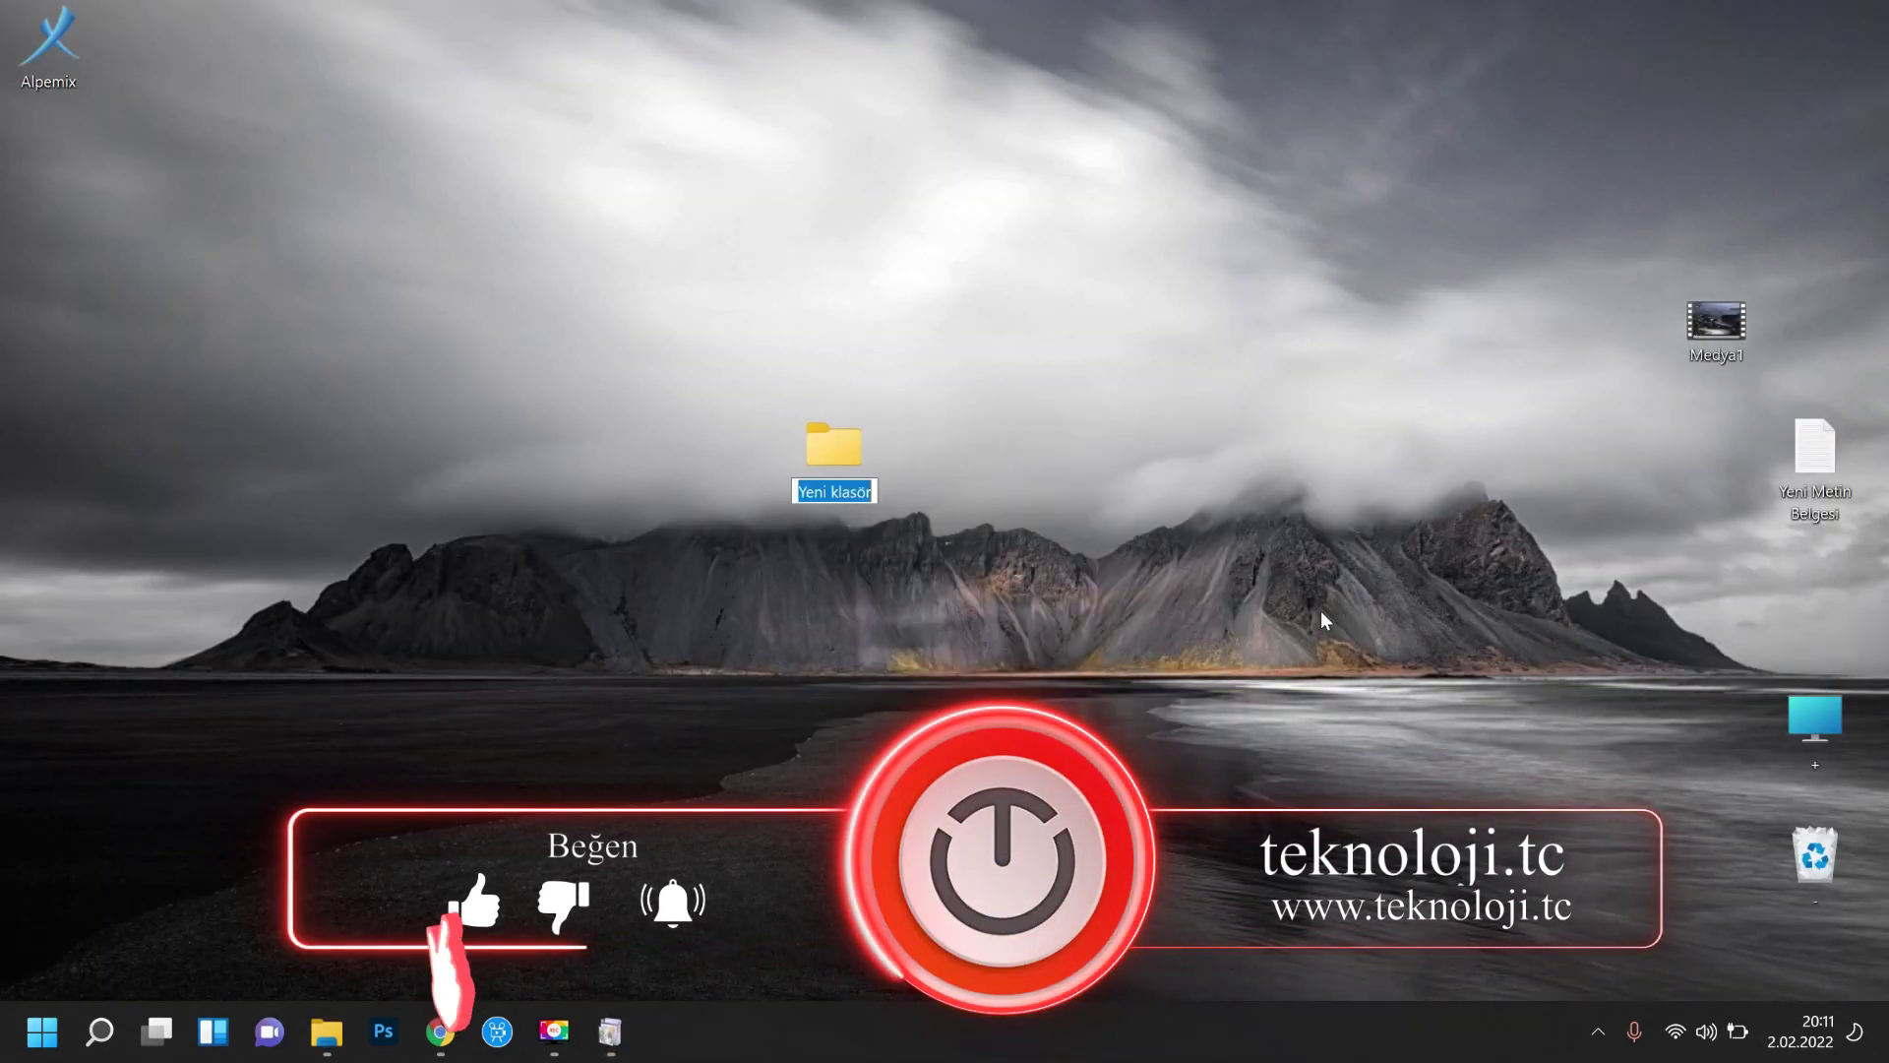
text(d)
key(BackSpace)
text(DirectX)
key(Return)
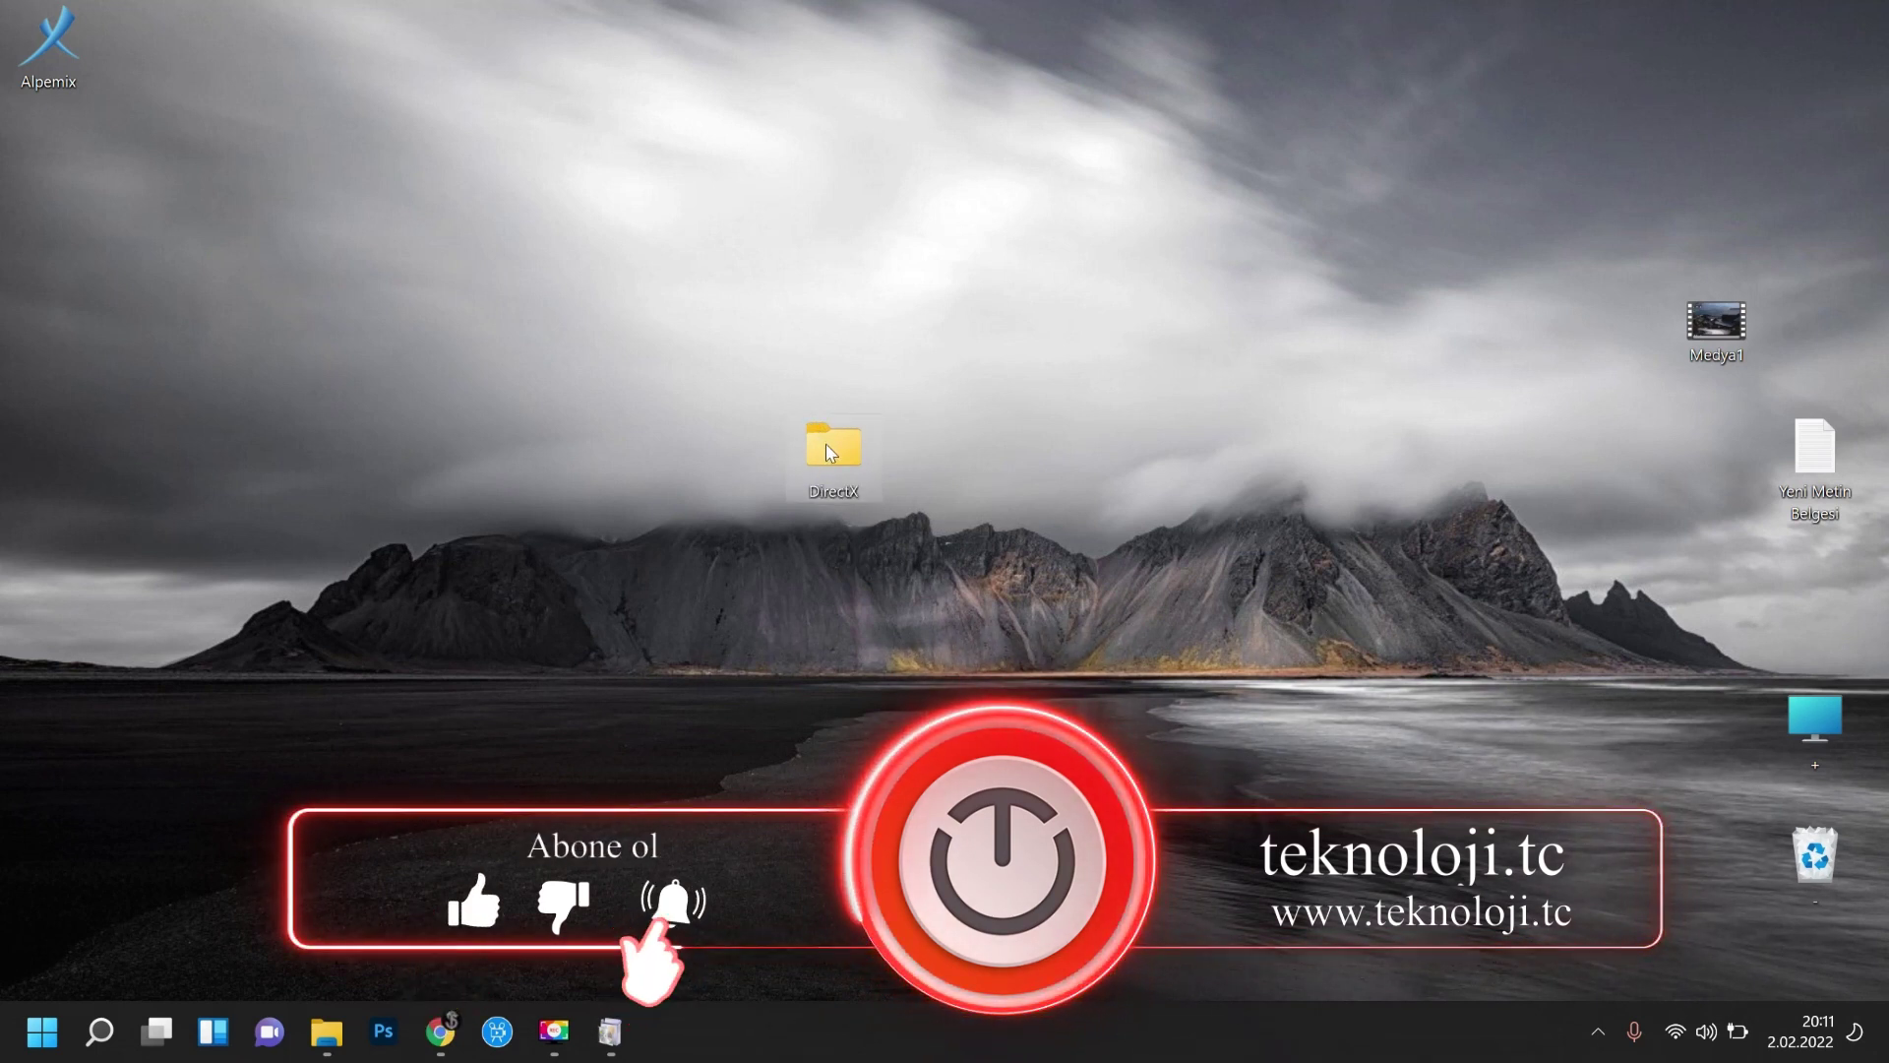
Extract the DirectX June 2010 SDK files into the DirectX folder on the desktop
click(610, 1031)
click(1124, 546)
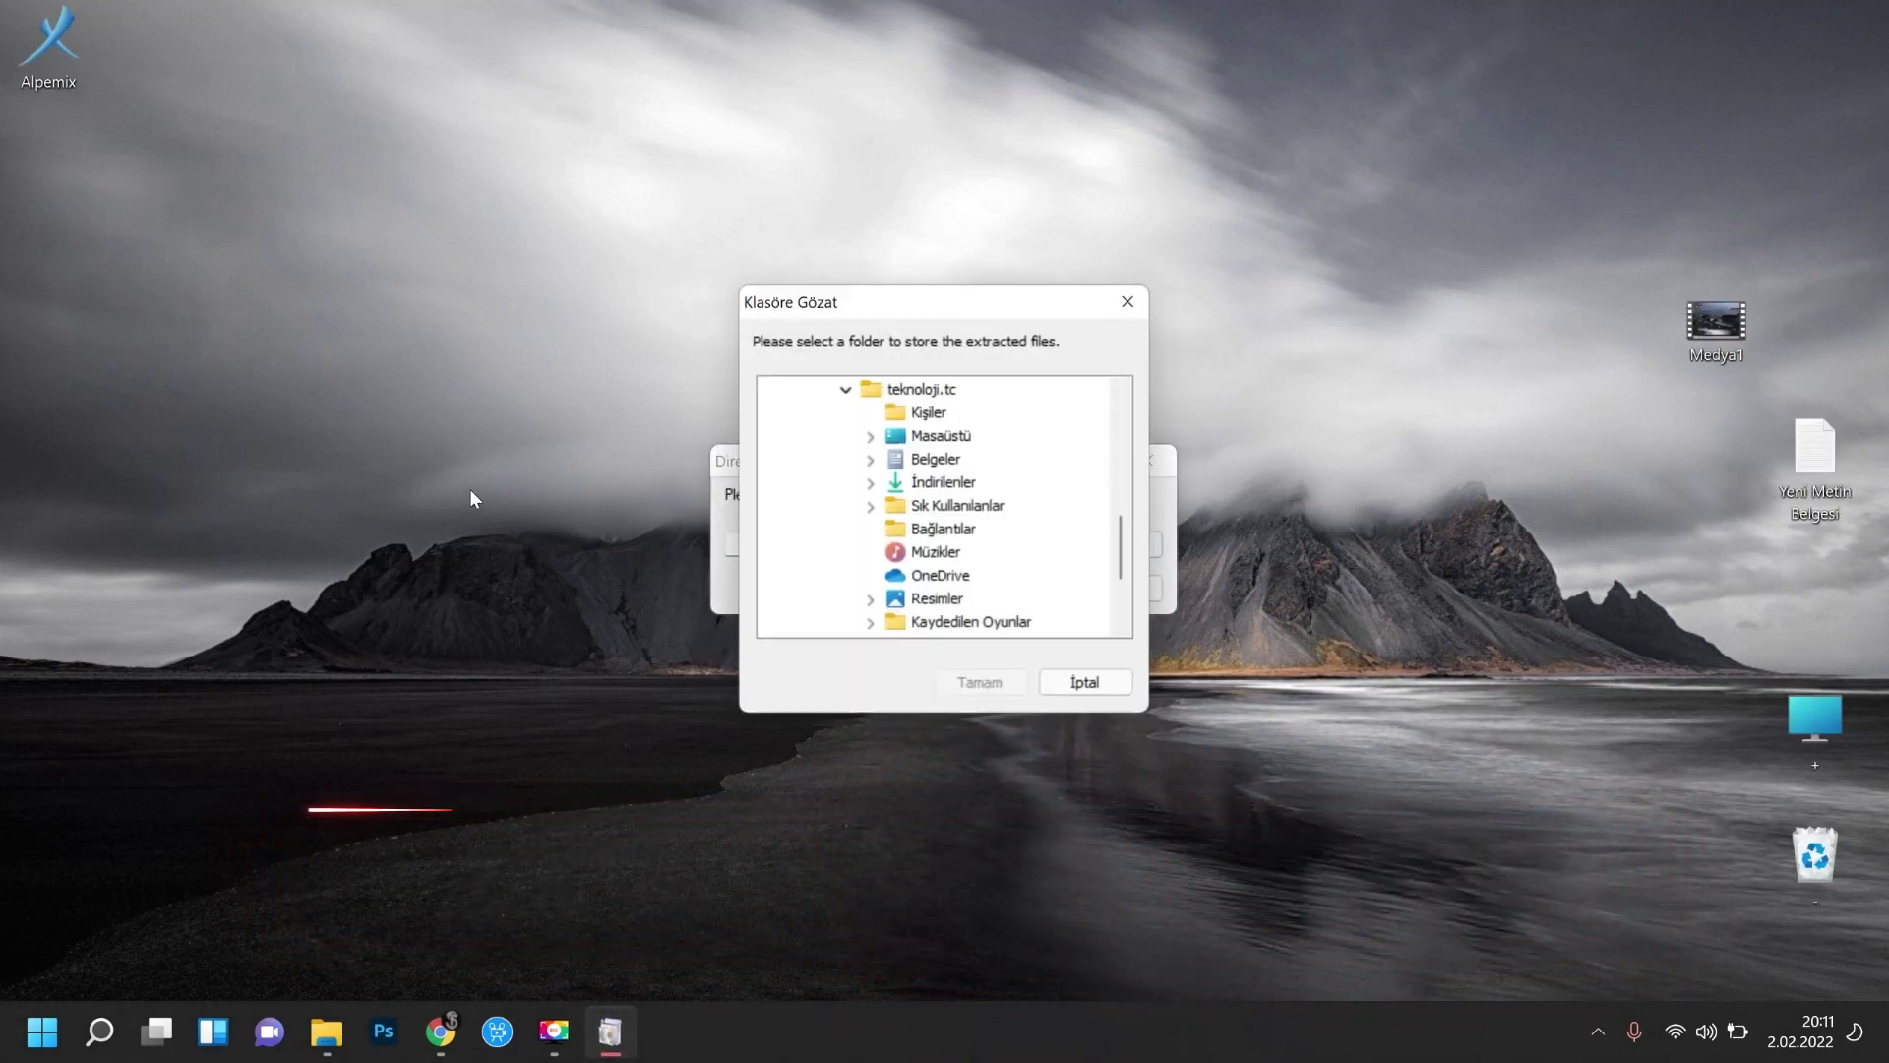
click(959, 435)
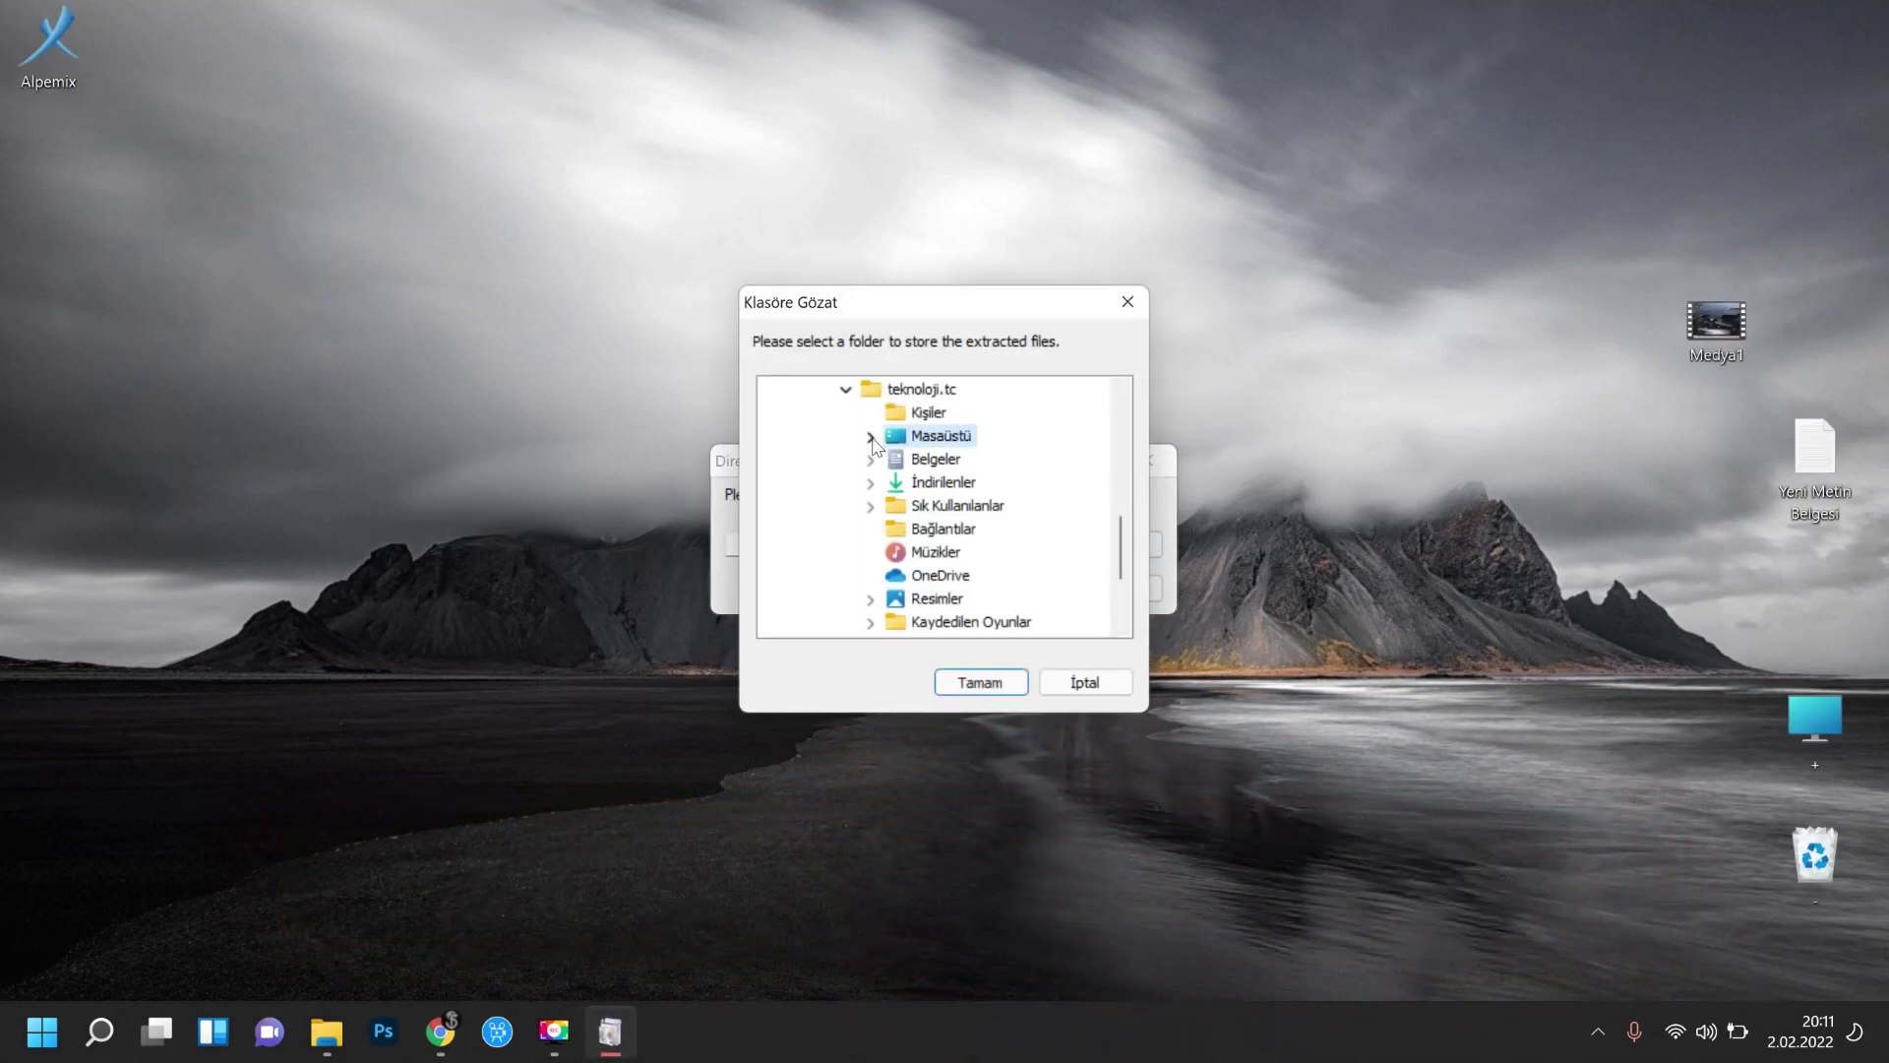
click(870, 436)
click(959, 460)
click(982, 684)
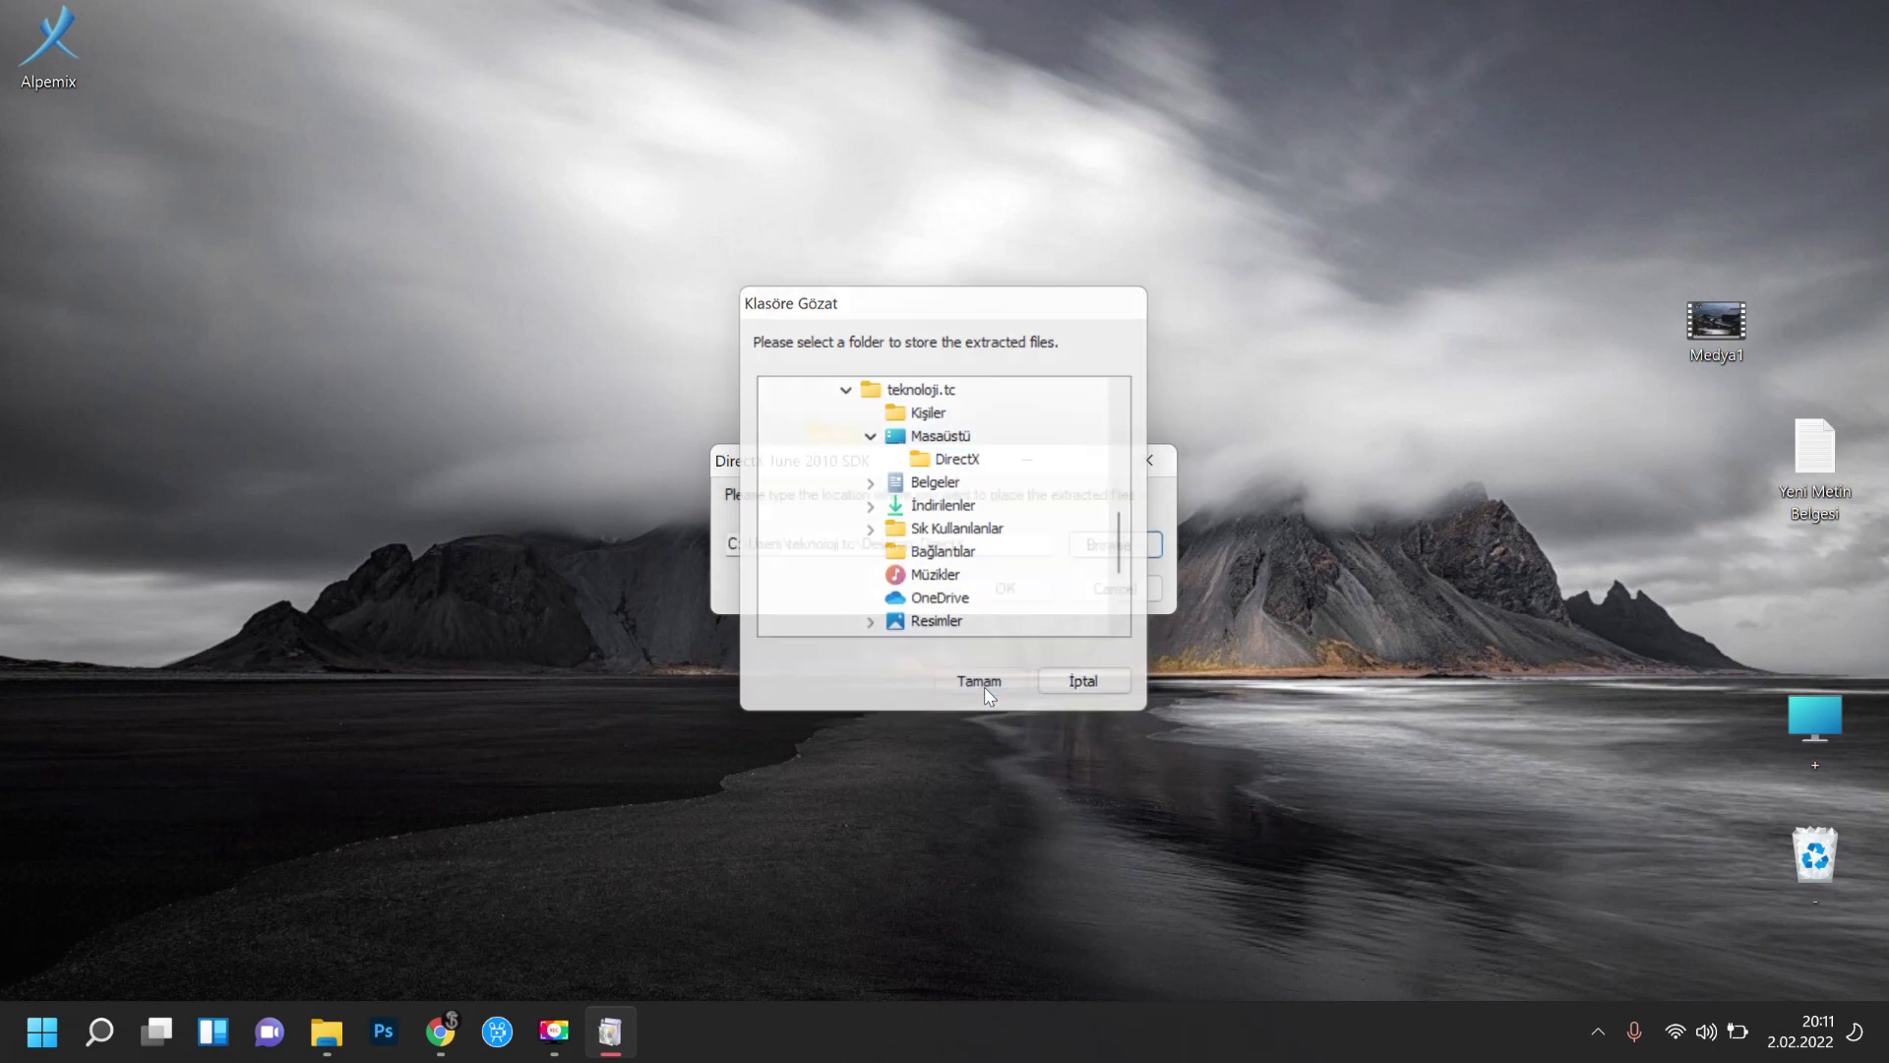
click(1024, 595)
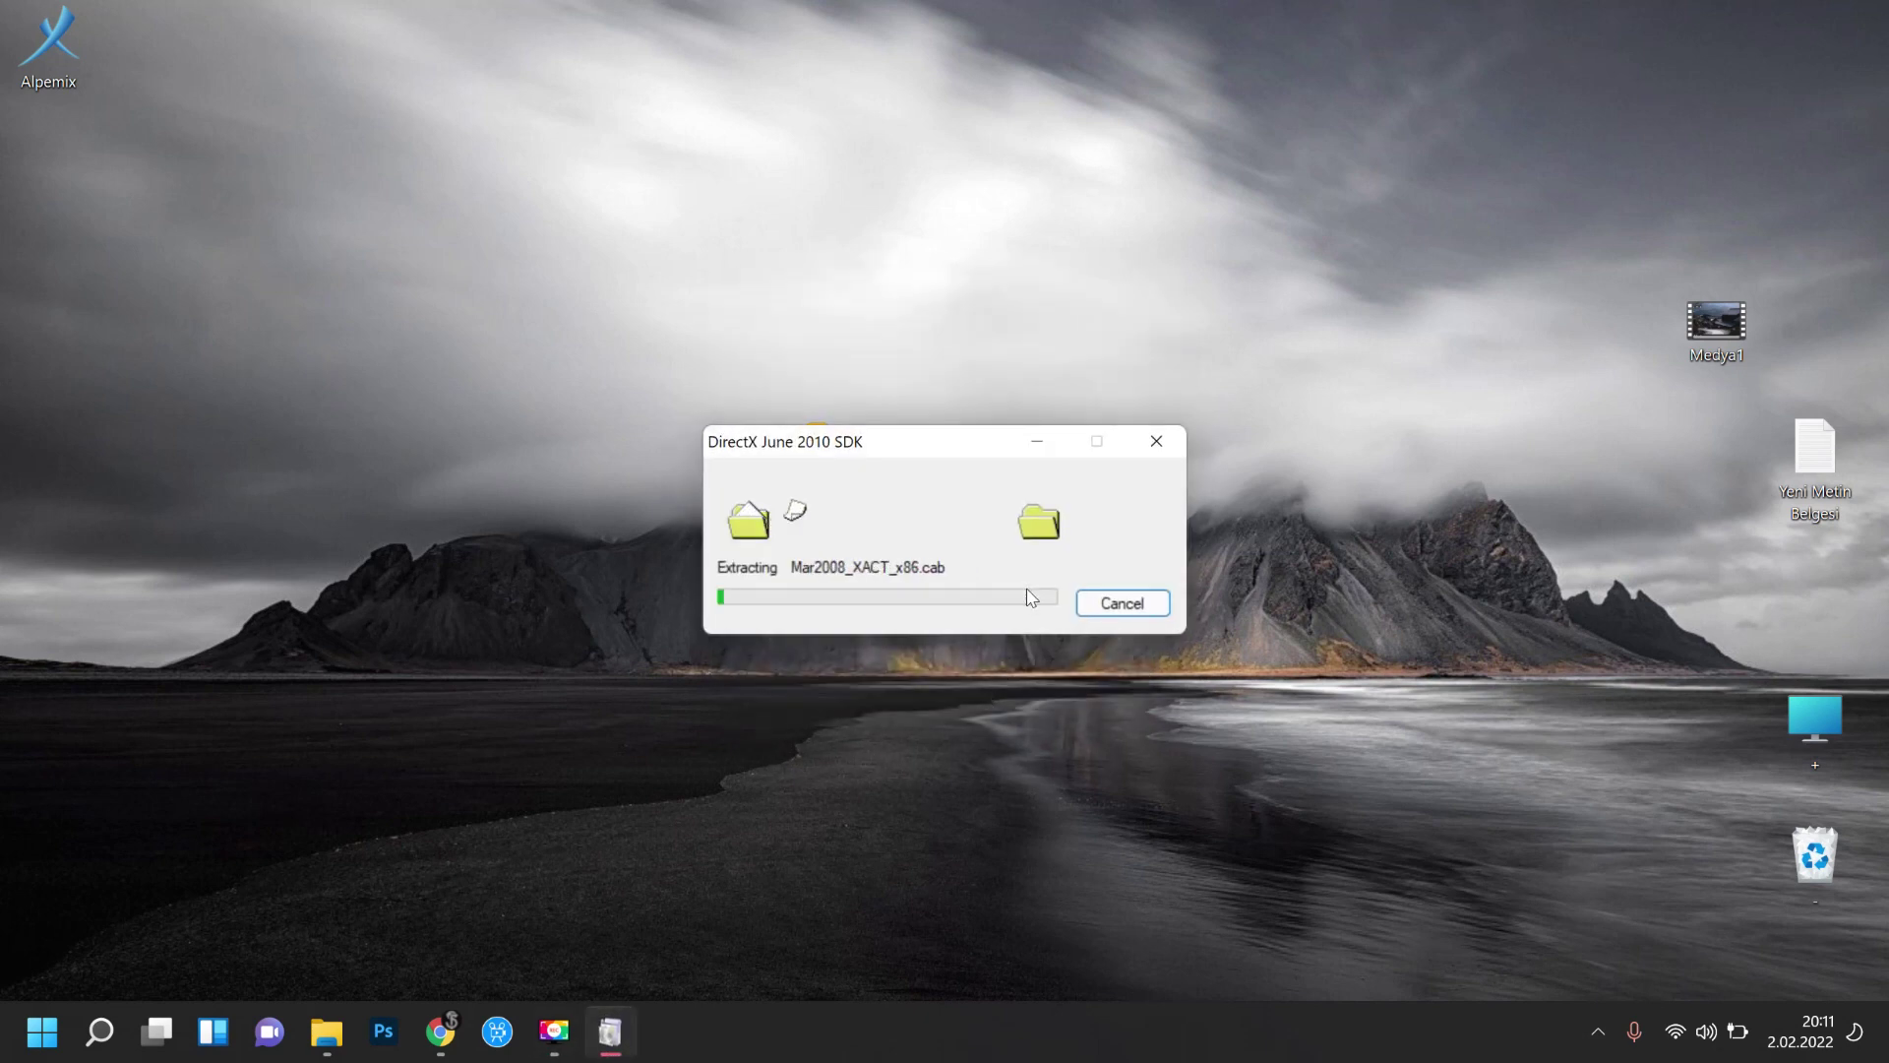
Open the desktop's DirectX folder and run DXSETUP as administrator, allowing it to make changes
double_click(836, 448)
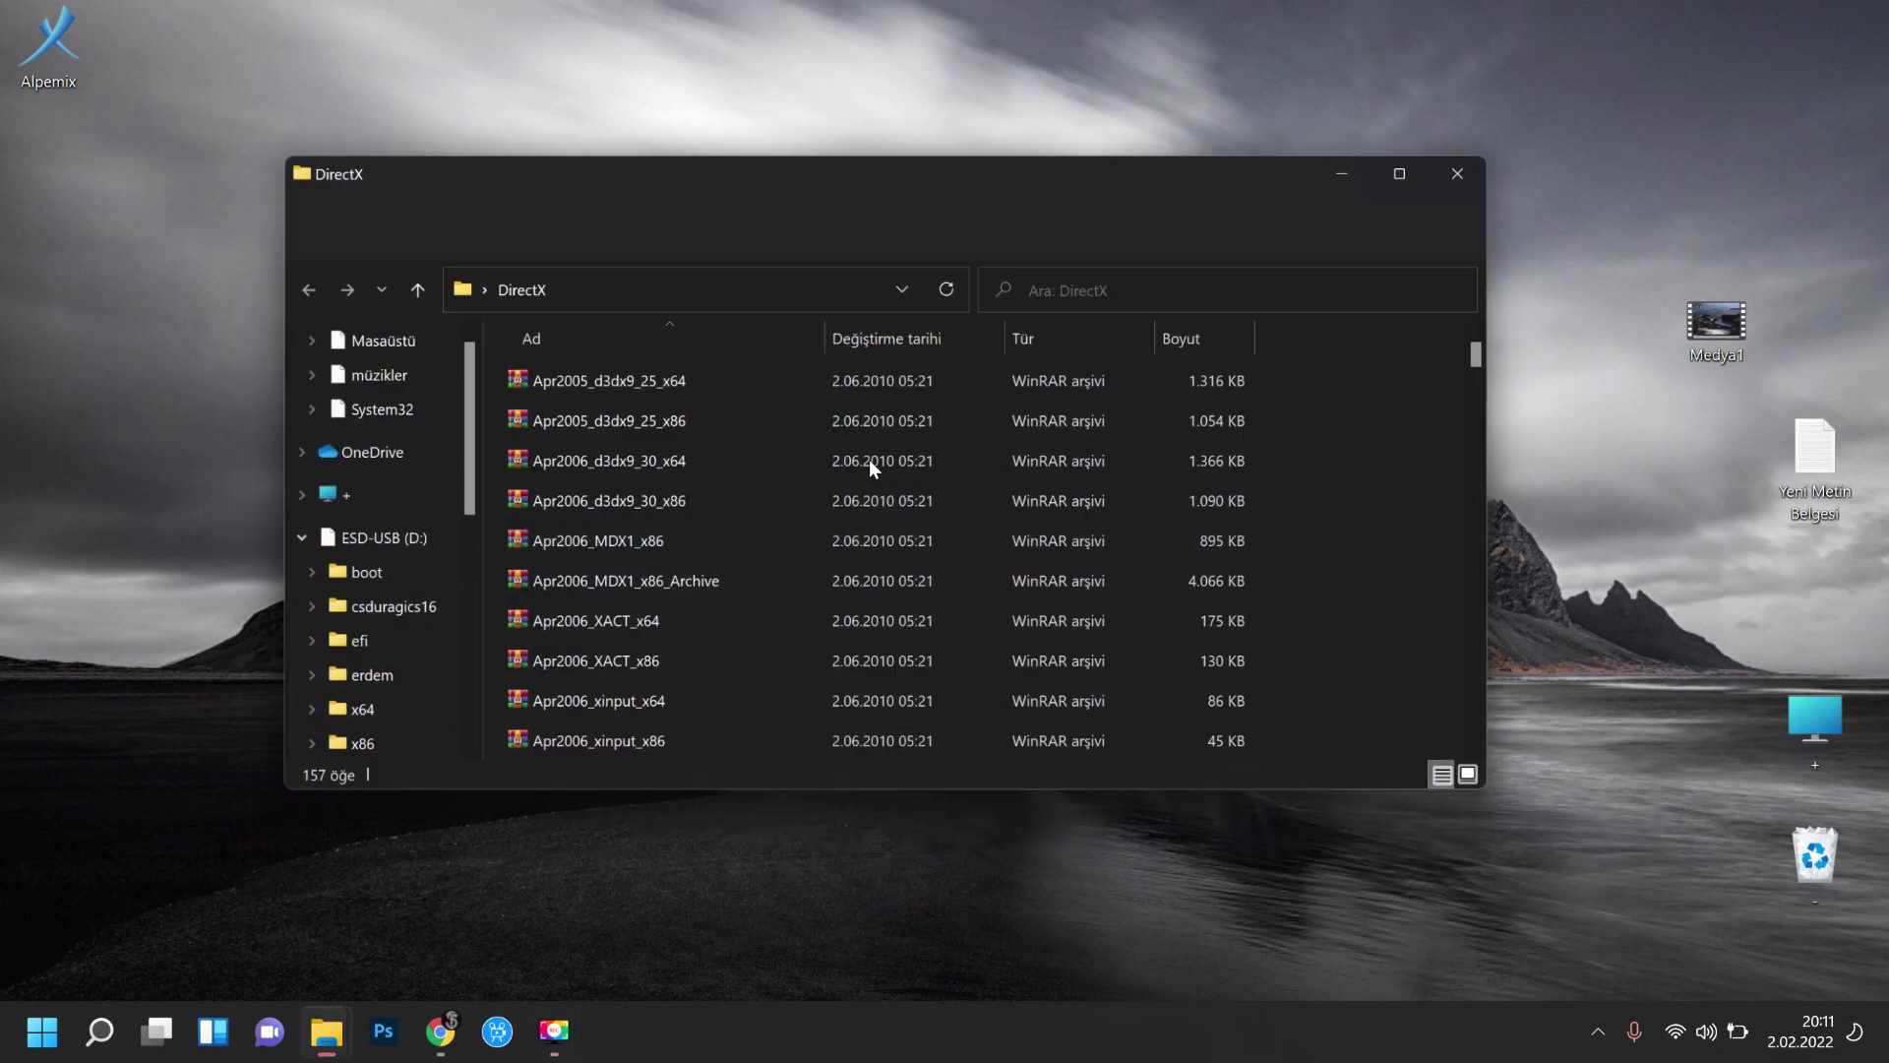
scroll(620, 673, down, 5)
scroll(617, 677, down, 14)
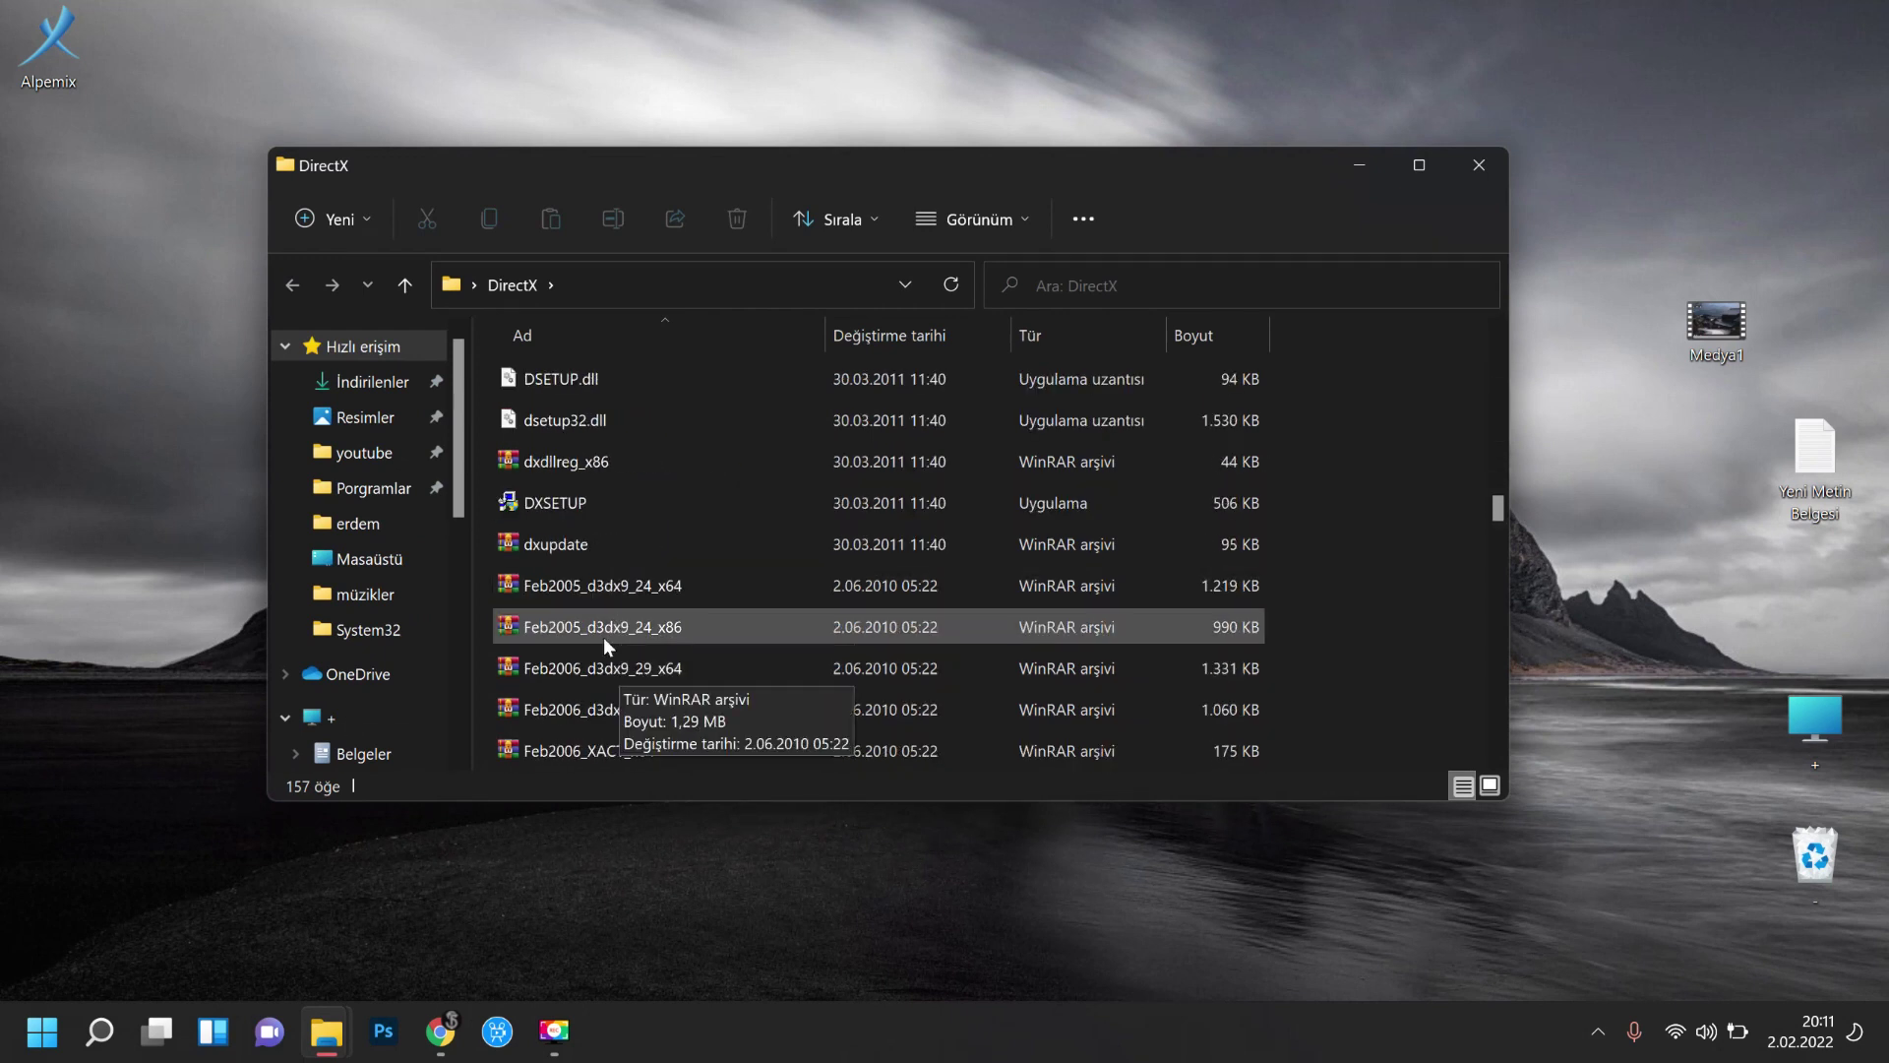
click(566, 511)
right_click(564, 511)
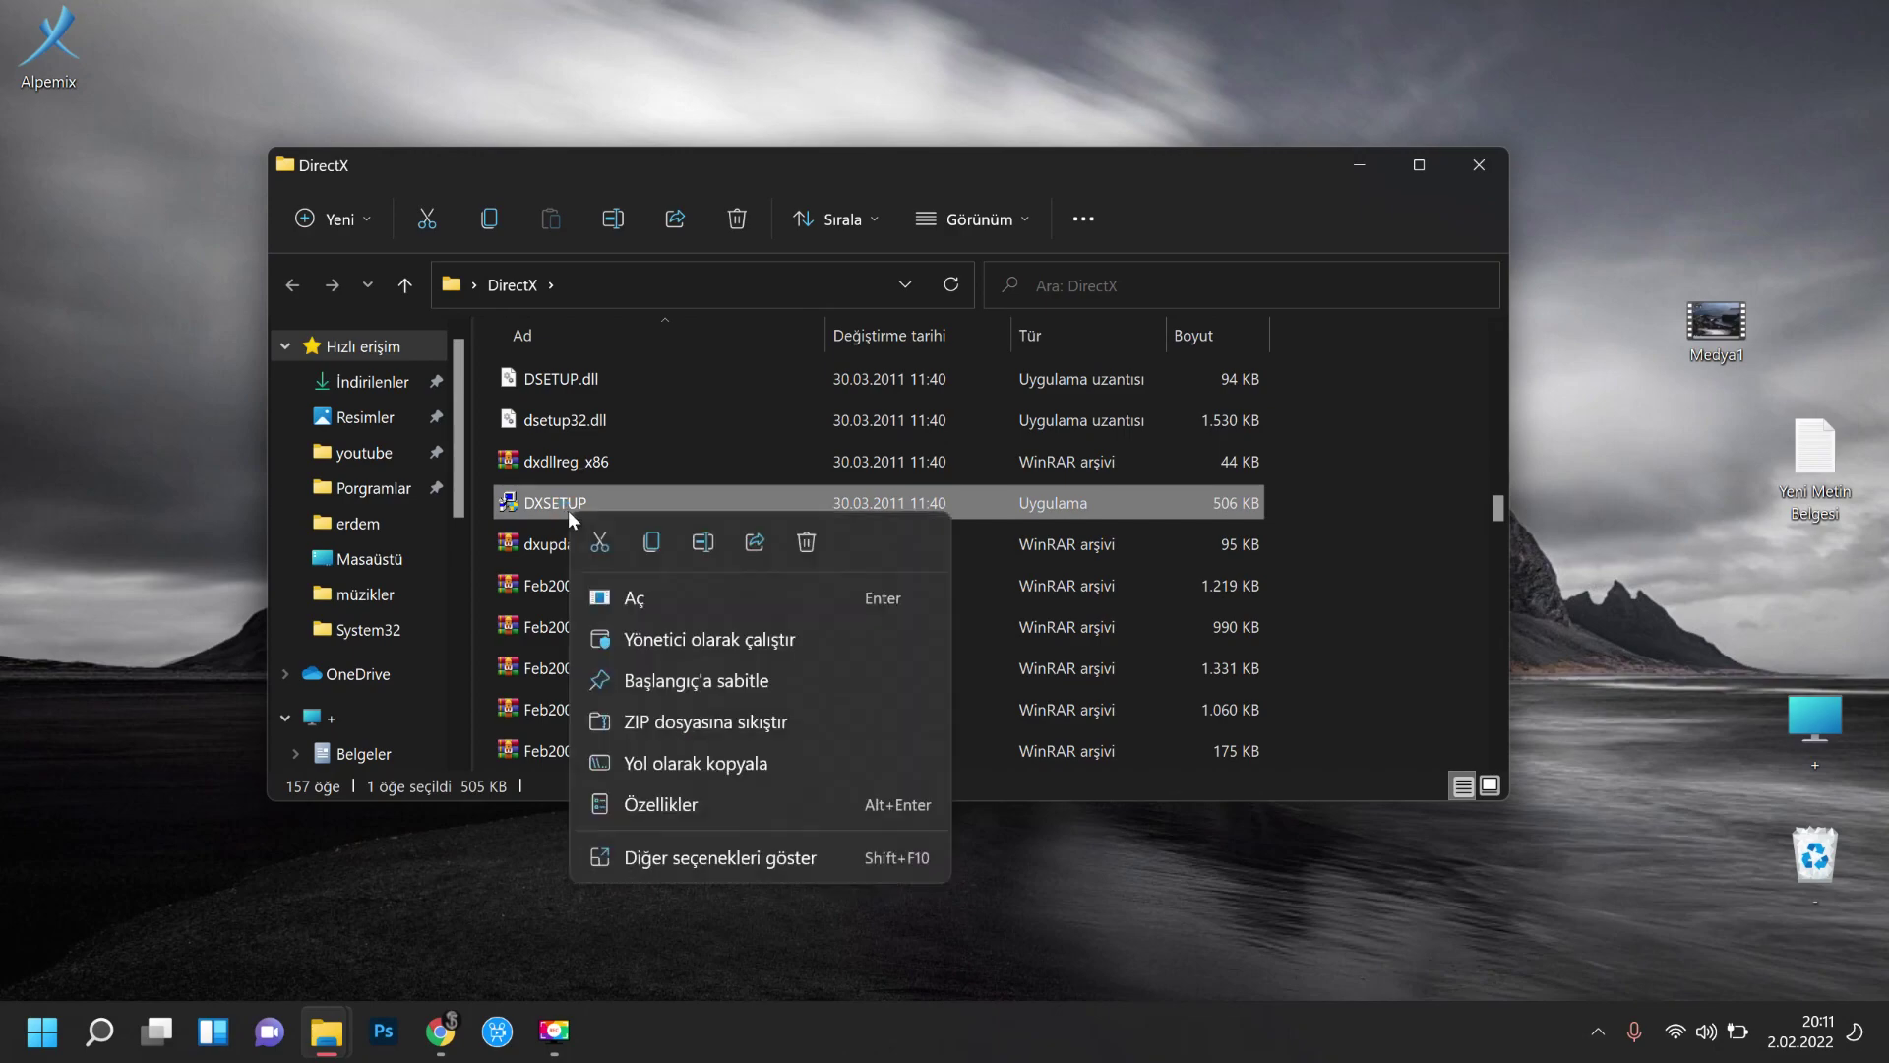
click(635, 639)
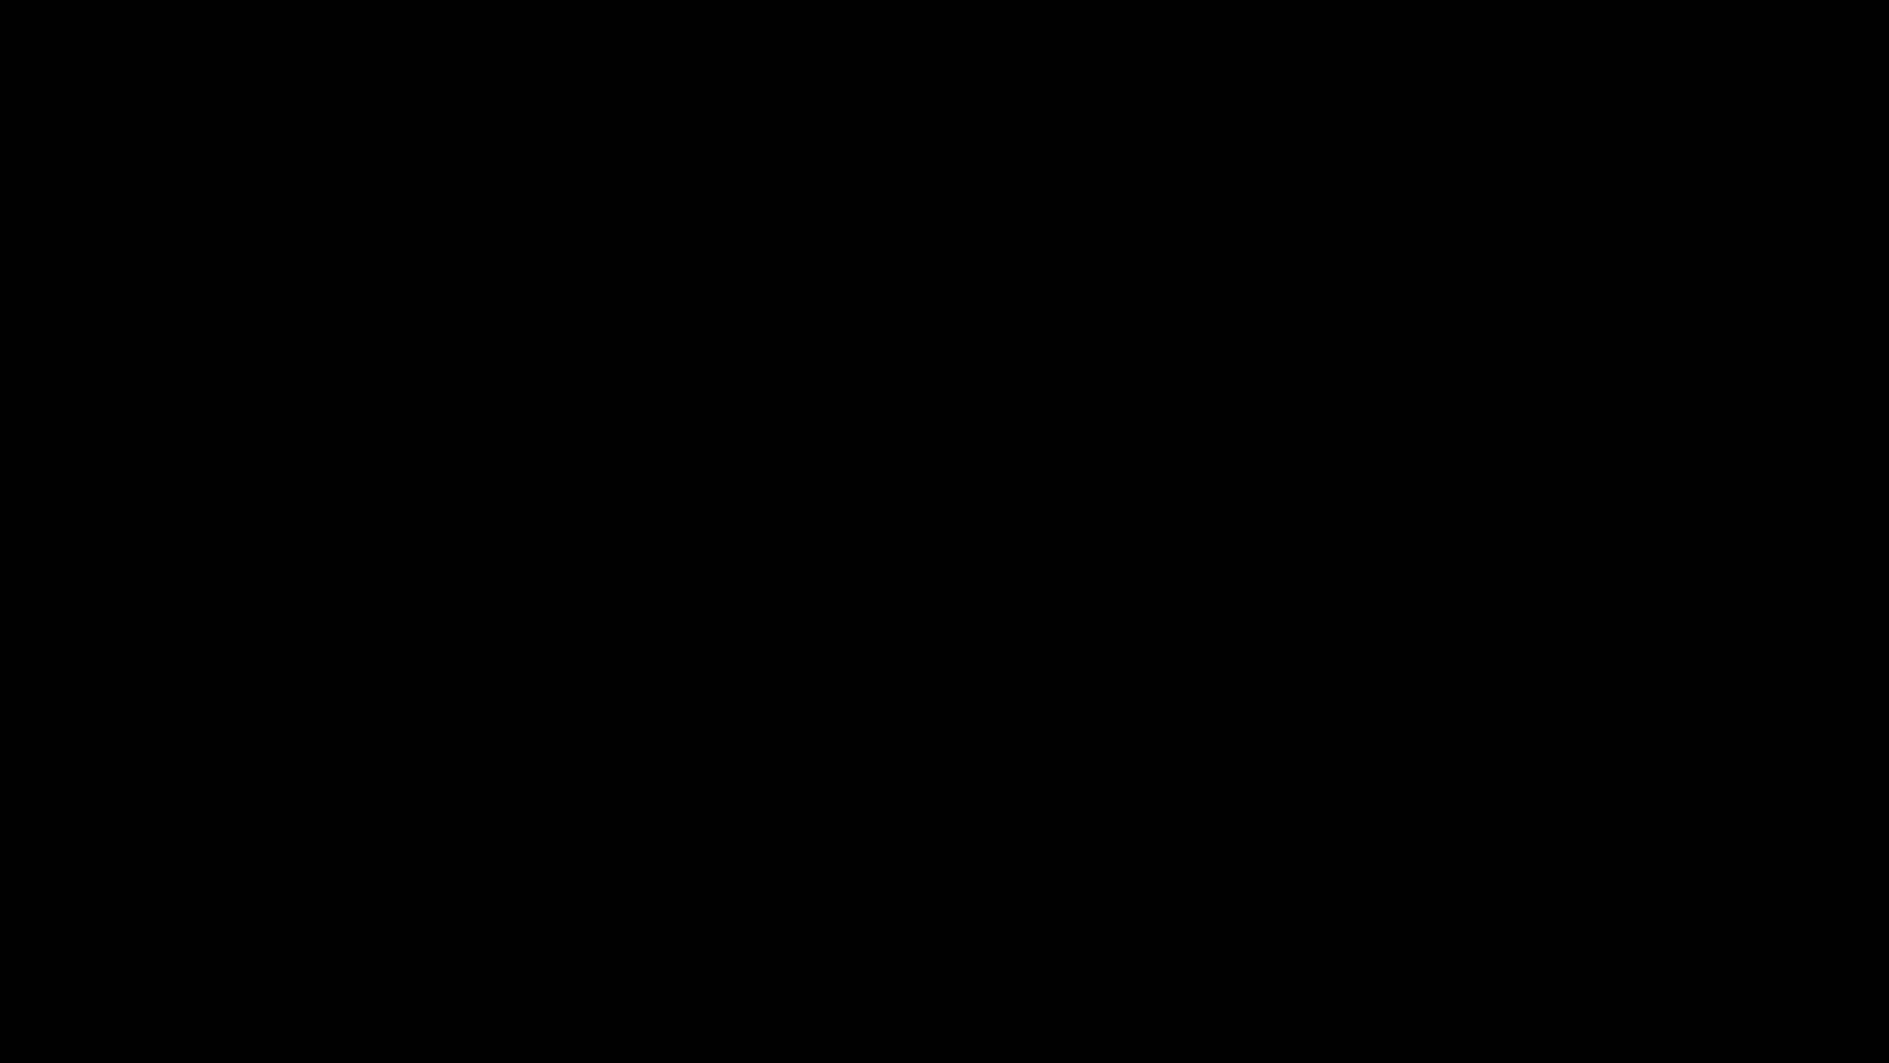
click(829, 740)
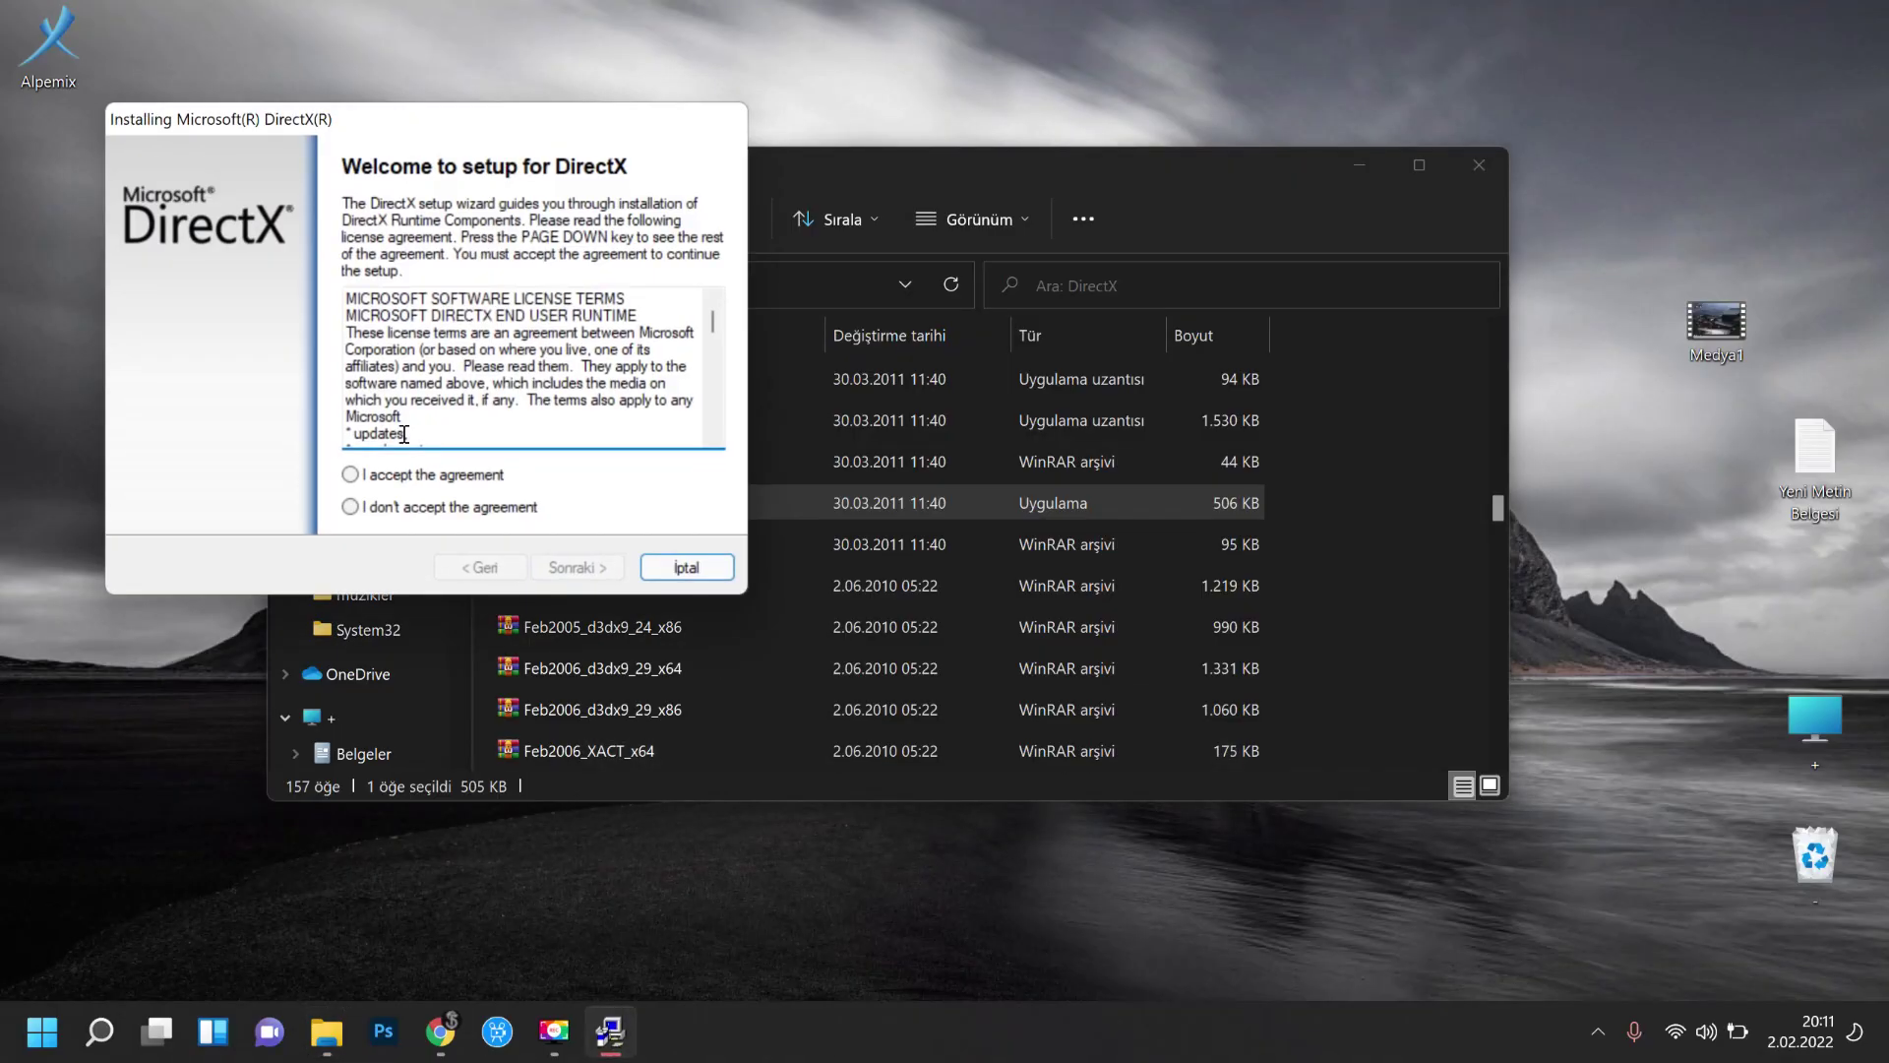
Accept the DirectX license agreement, install the runtime components and finish the setup wizard
click(350, 475)
click(577, 568)
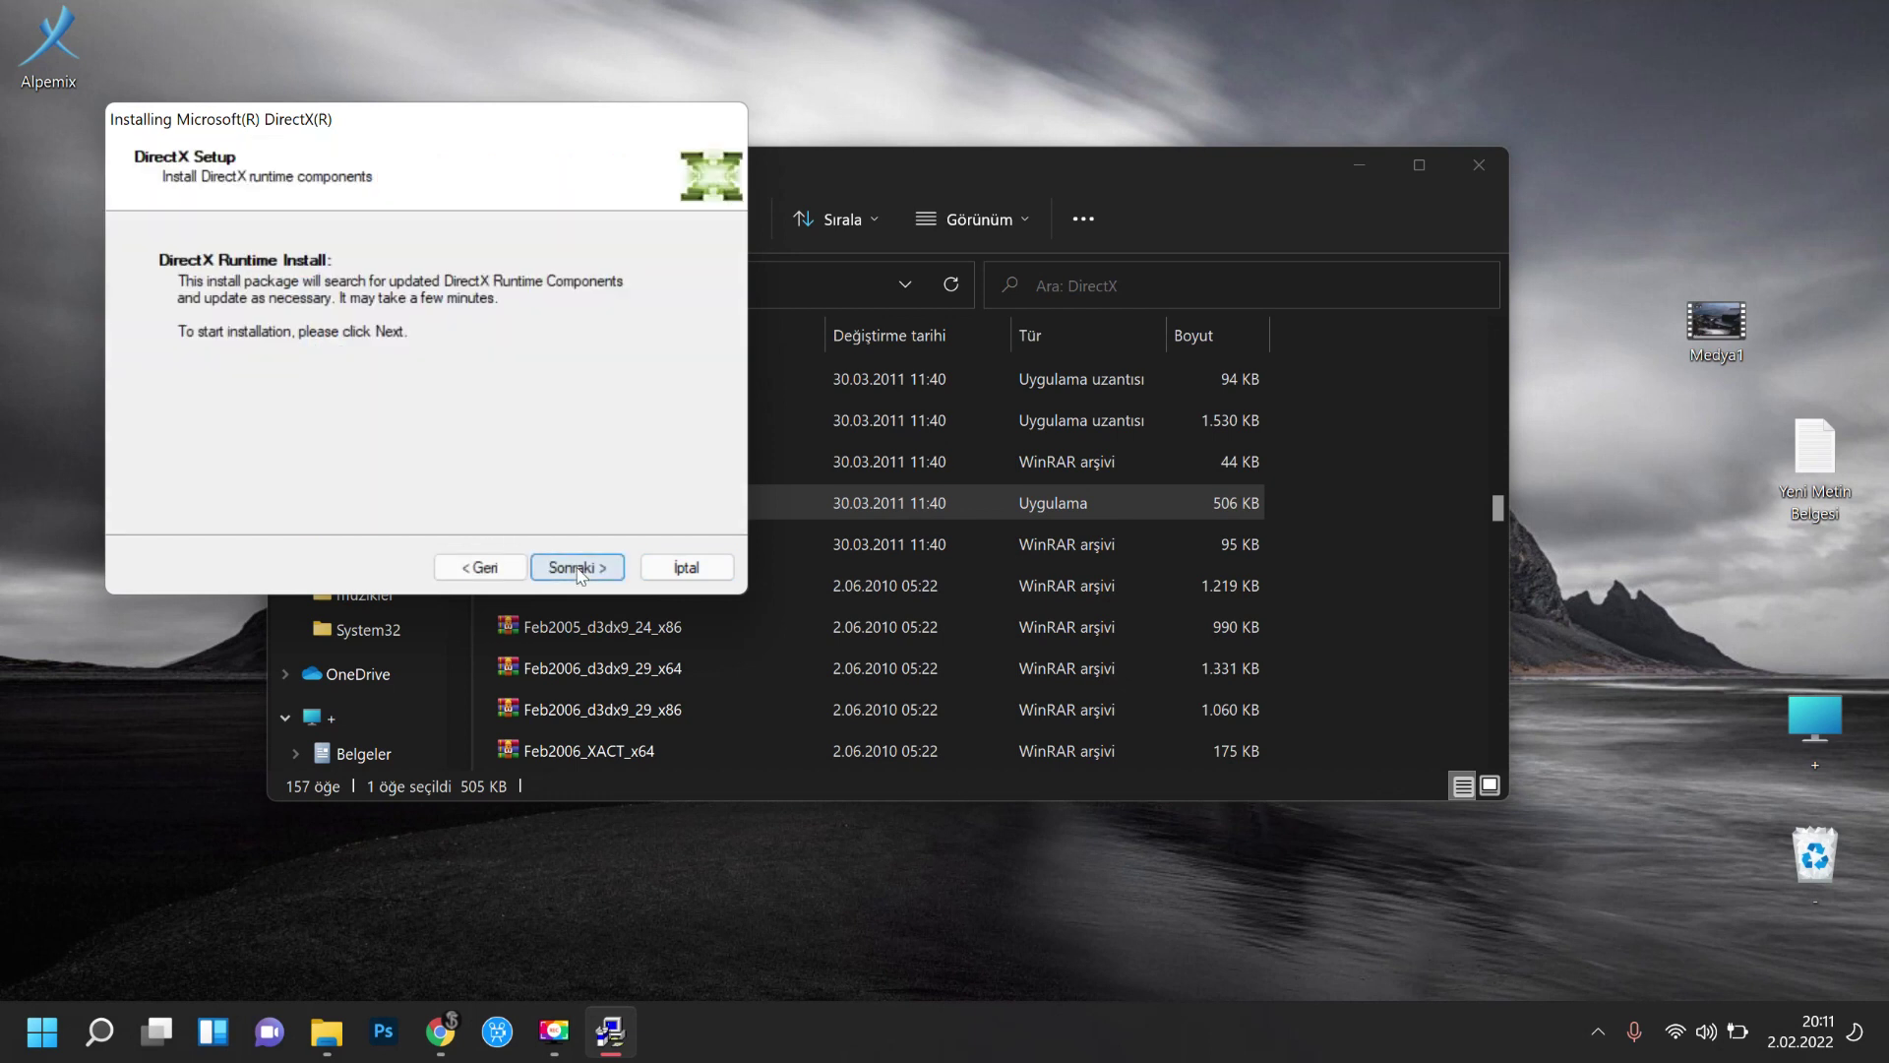
click(577, 568)
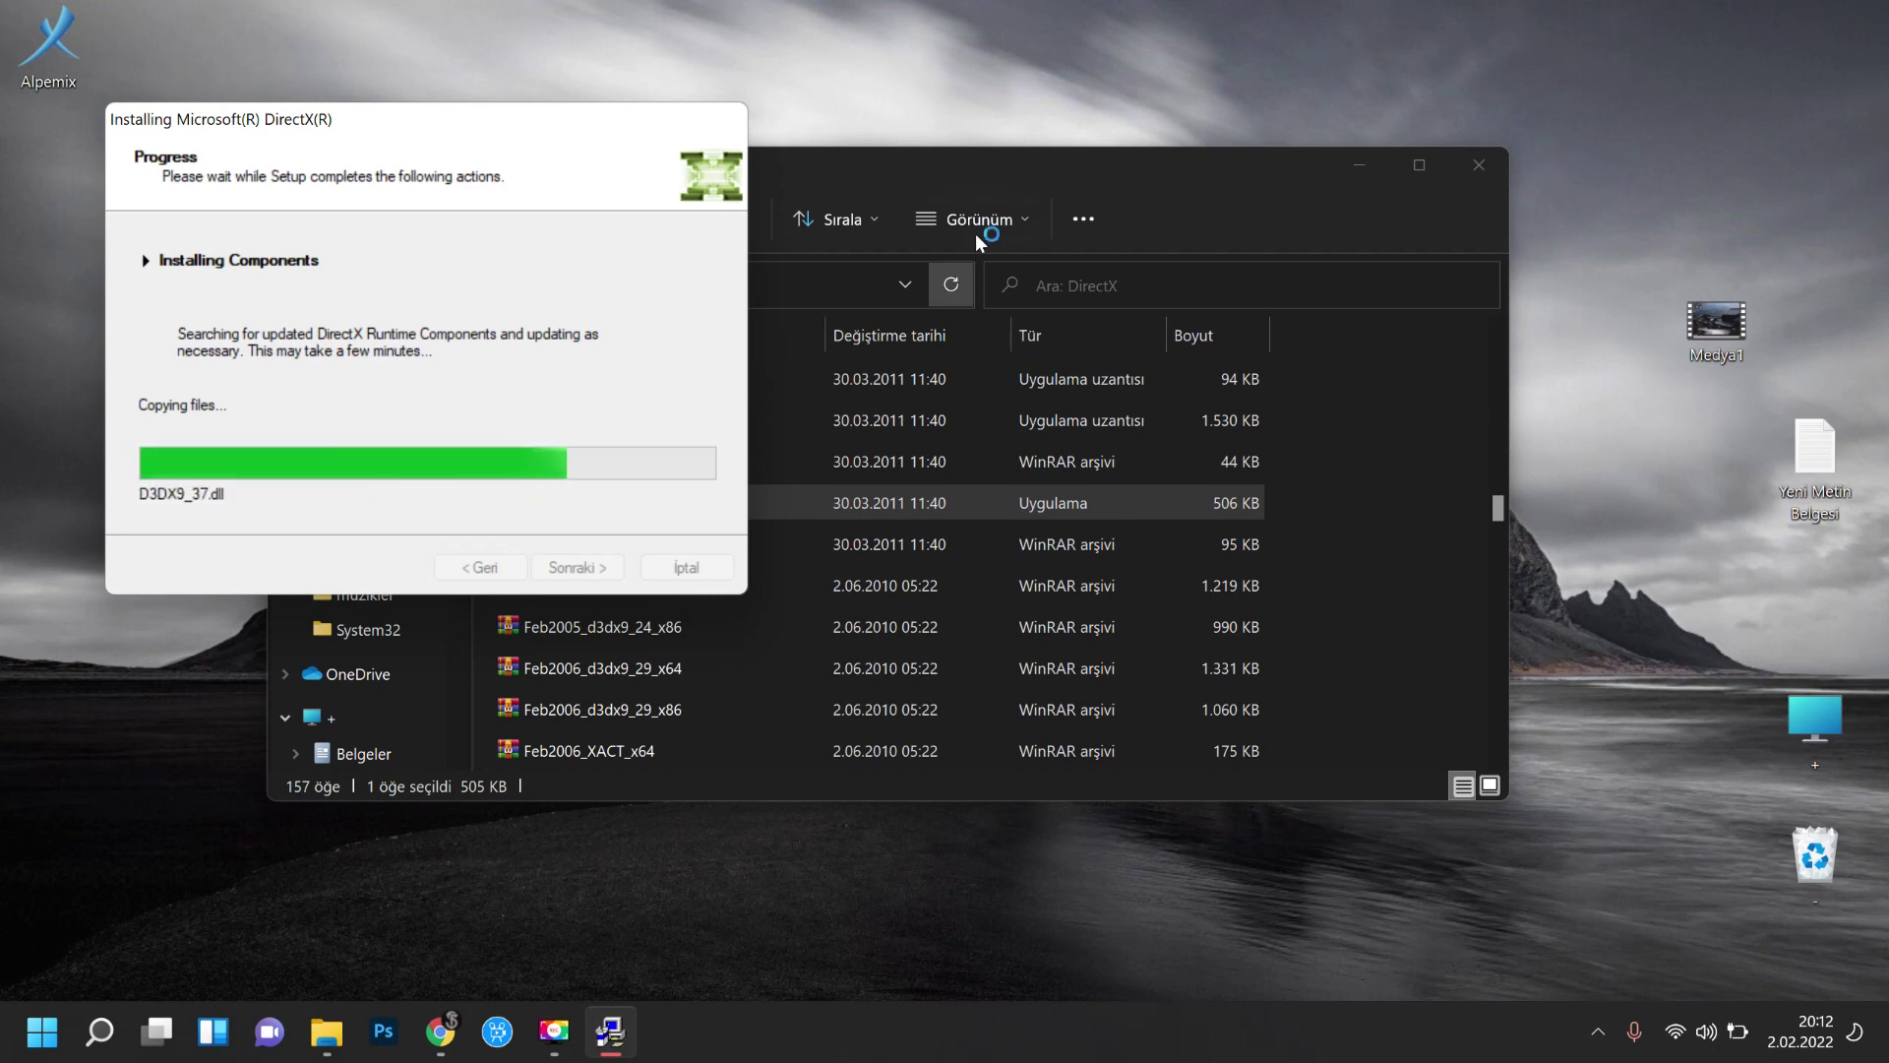
drag(977, 175, 1217, 48)
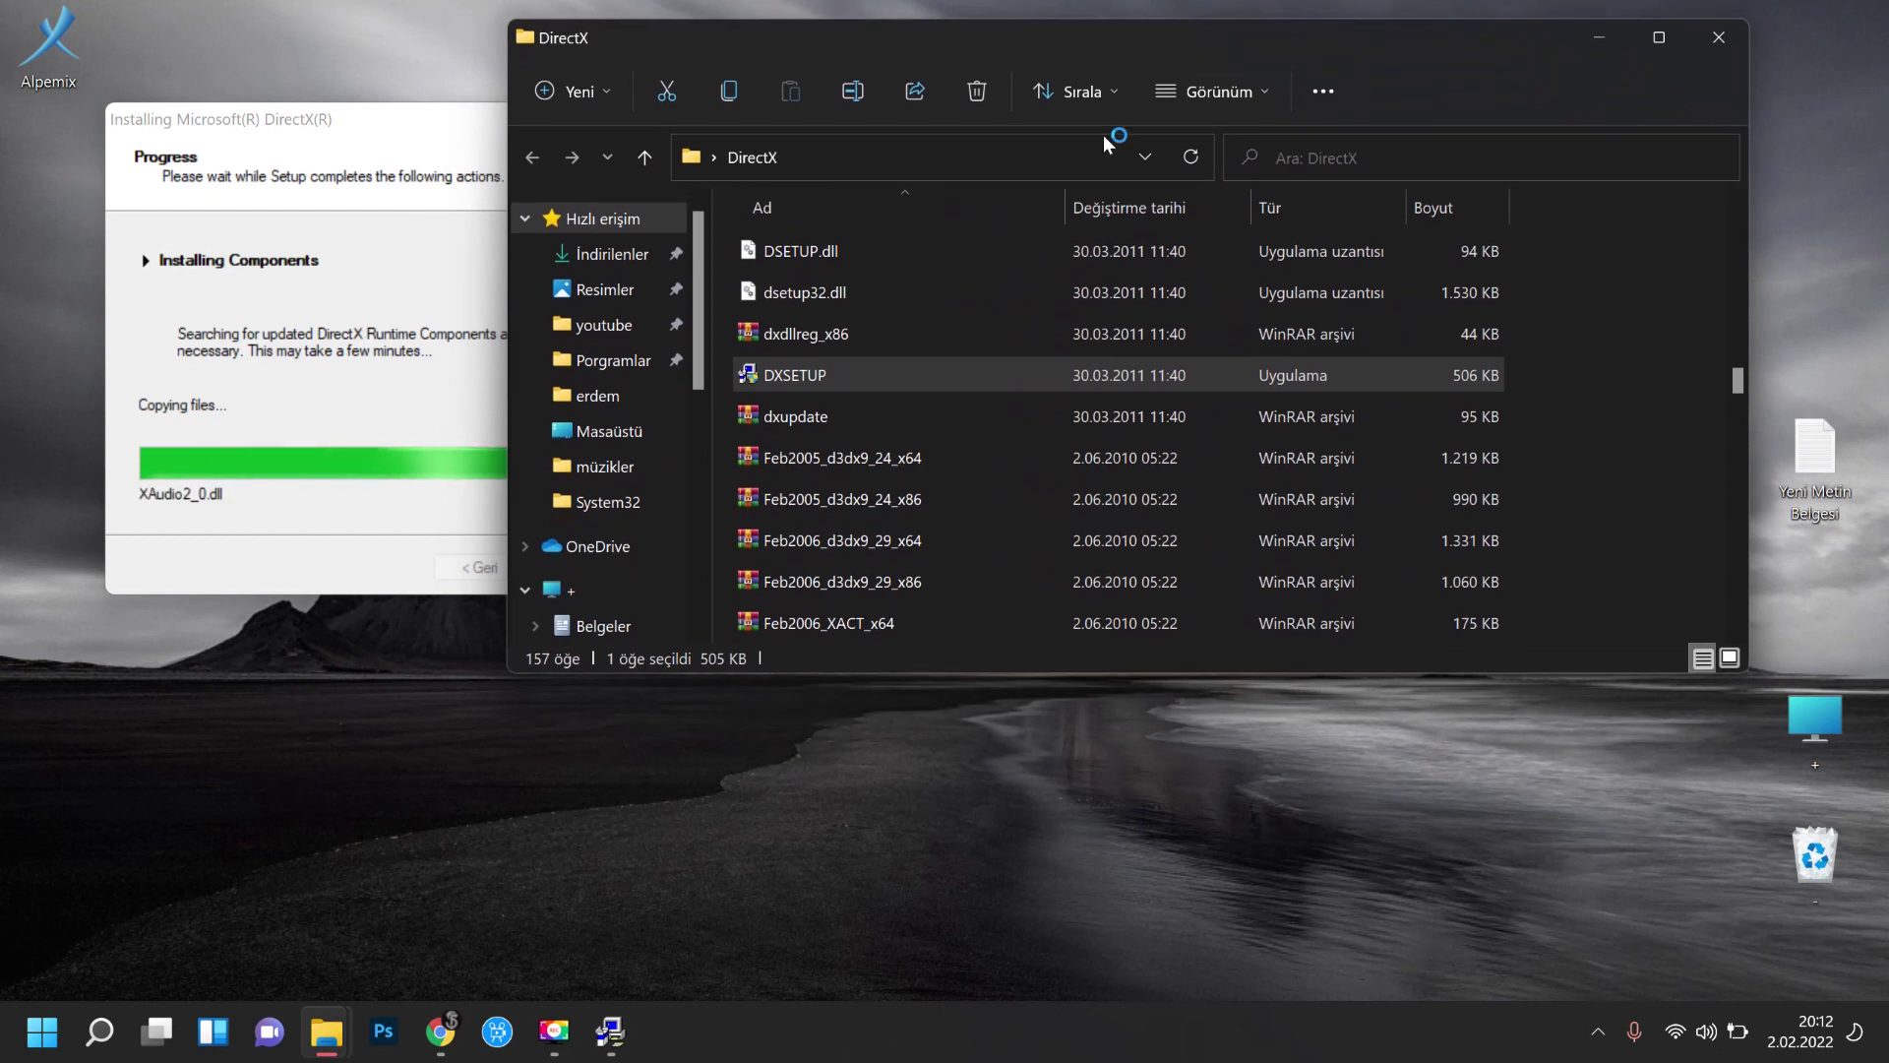
click(438, 241)
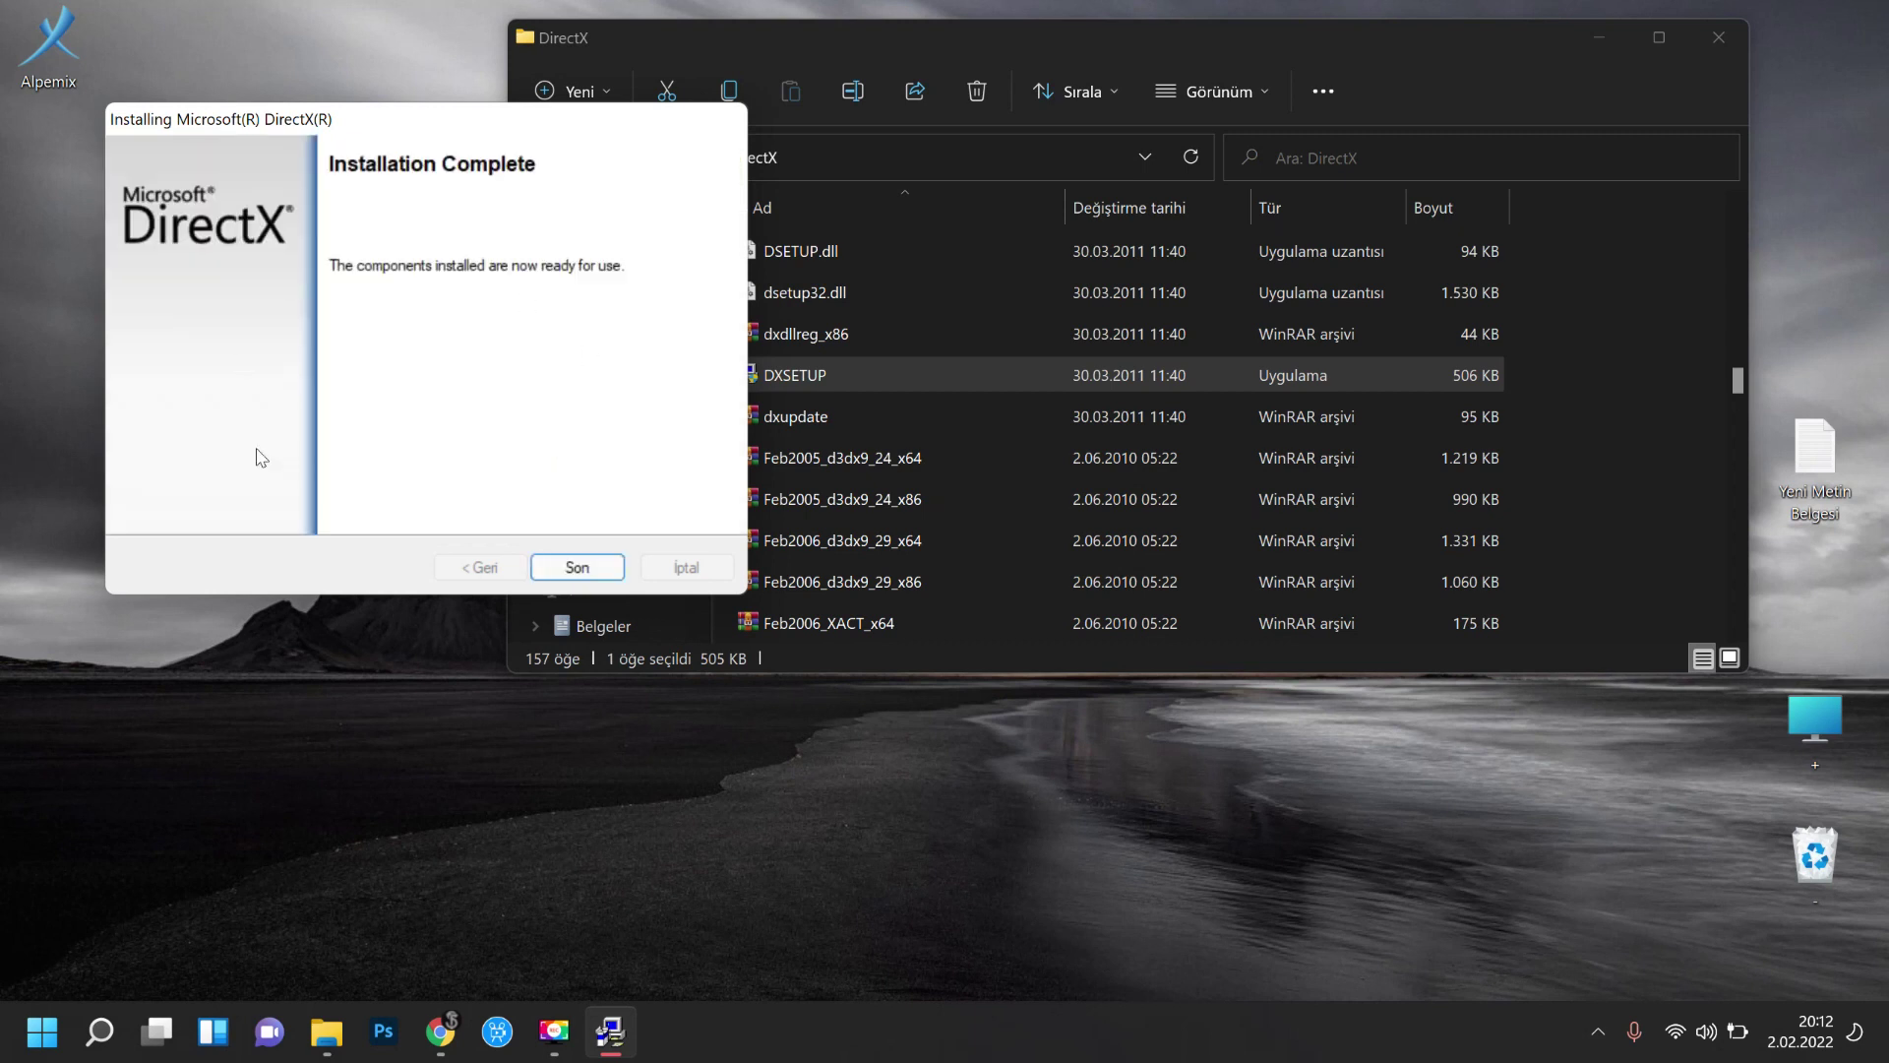
click(582, 574)
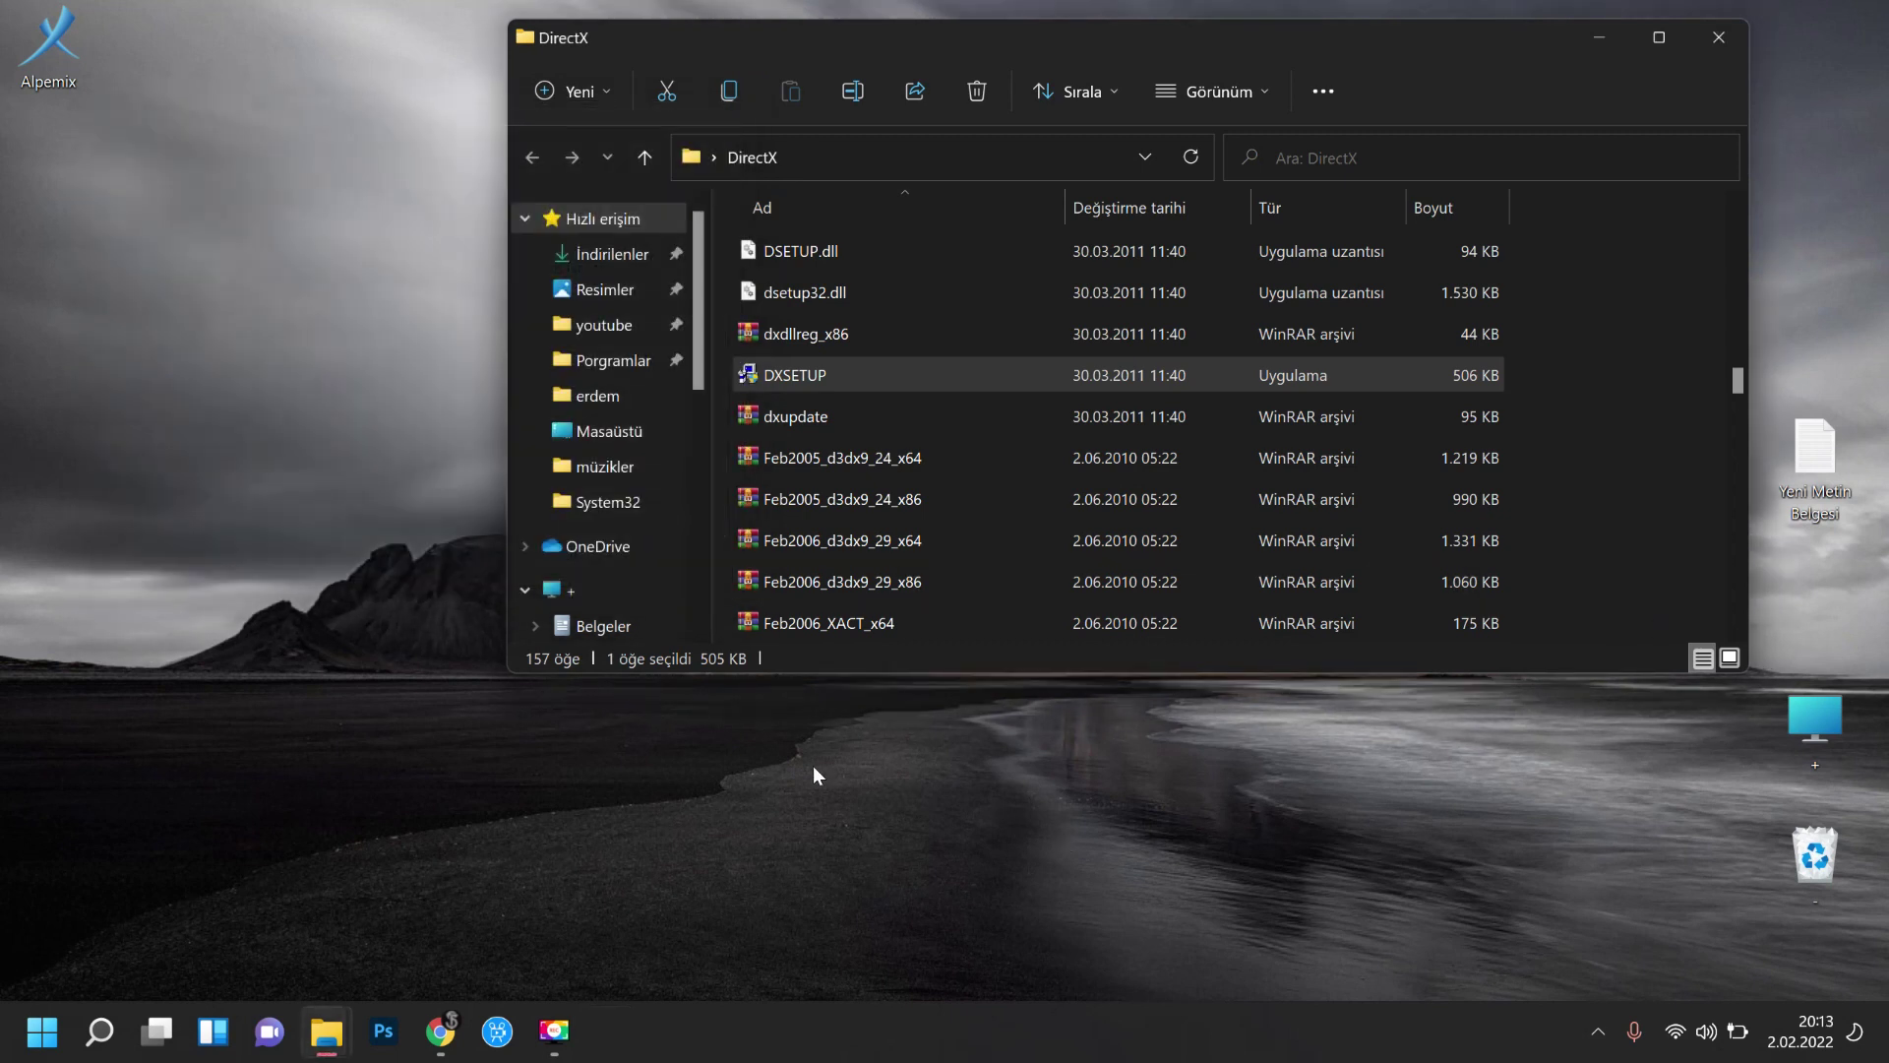